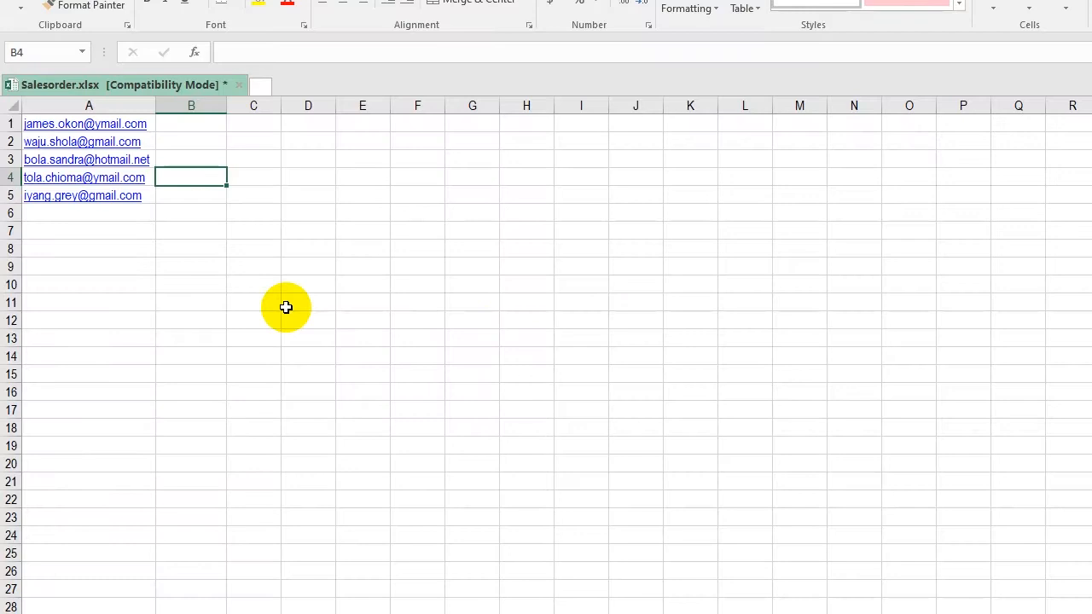
Enlarge the font of the e-mail addresses in A1:A8 three steps and AutoFit column A
{"action": "left_click_drag", "start_coordinate": [85, 248], "coordinate": [64, 124]}
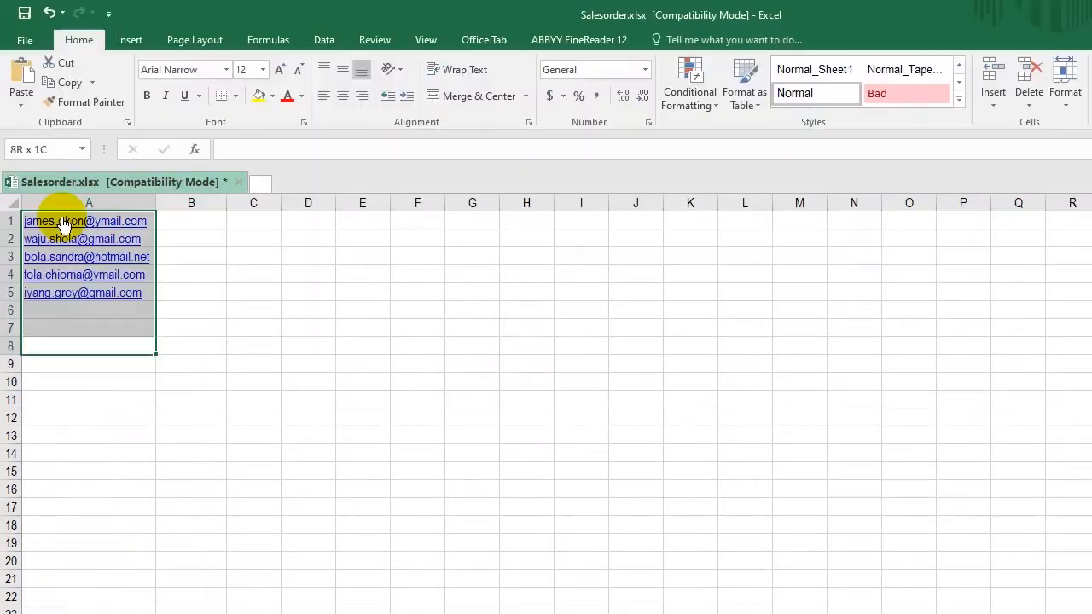
{"action": "left_click", "coordinate": [279, 69]}
{"action": "left_click", "coordinate": [279, 70]}
{"action": "left_click", "coordinate": [279, 70]}
{"action": "left_click", "coordinate": [279, 70]}
{"action": "left_click", "coordinate": [279, 70]}
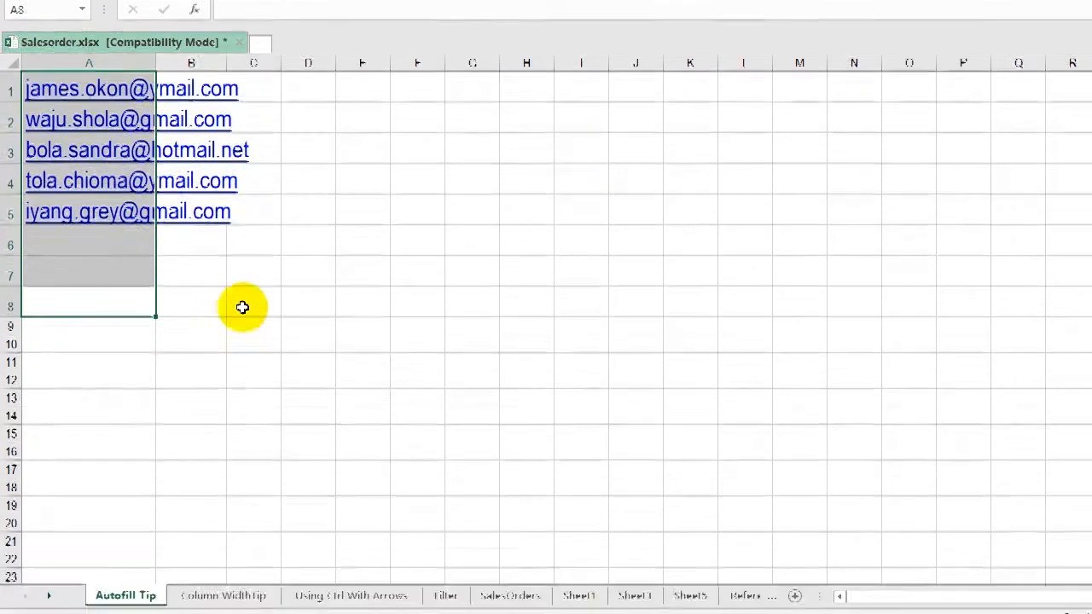
{"action": "left_click", "coordinate": [247, 441]}
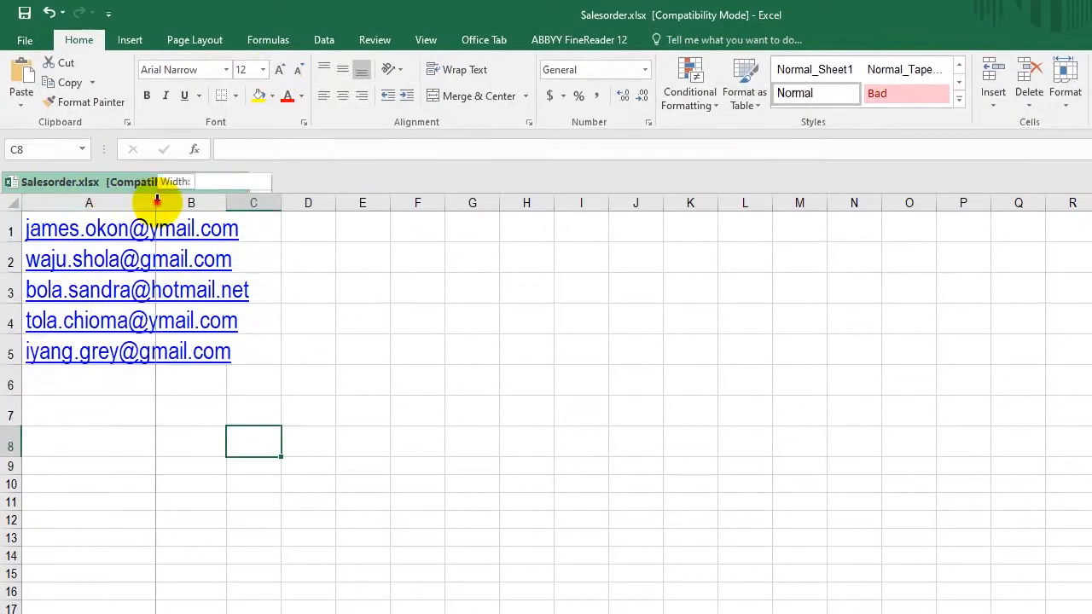
{"action": "double_click", "coordinate": [155, 198]}
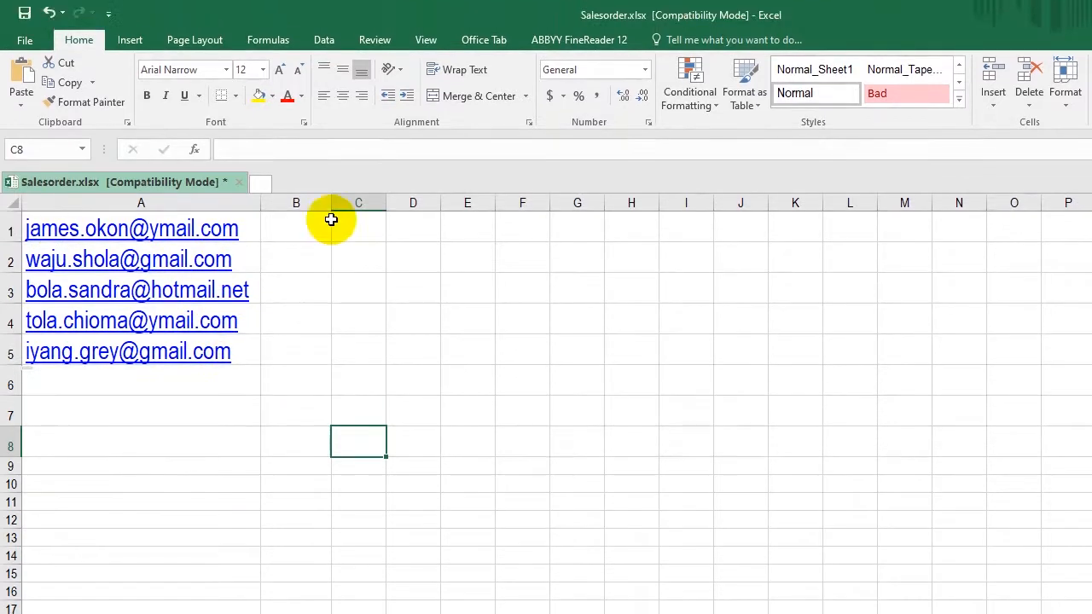
Enter the first contact's full name in B1, accept Flash Fill from the second name, then undo it
{"action": "left_click", "coordinate": [304, 235]}
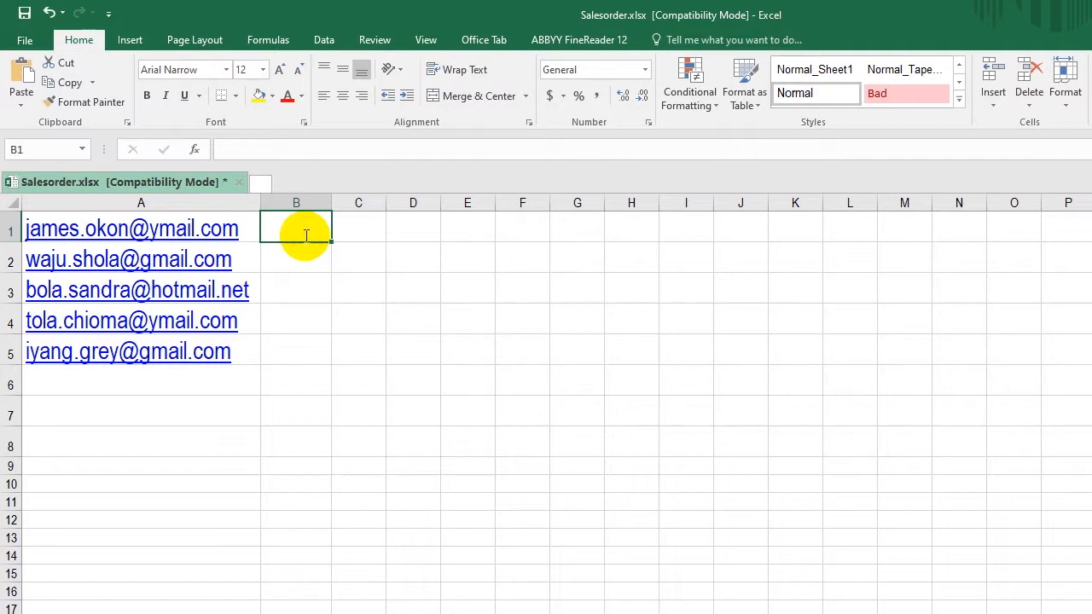
{"action": "type", "text": "James"}
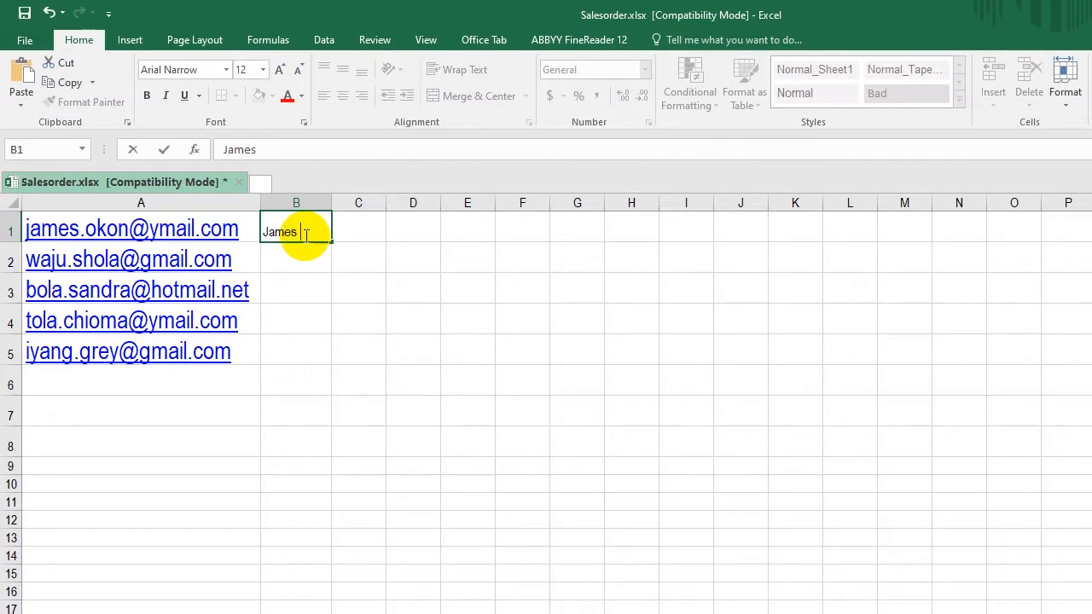
{"action": "type", "text": " Okon"}
{"action": "key", "text": "Return"}
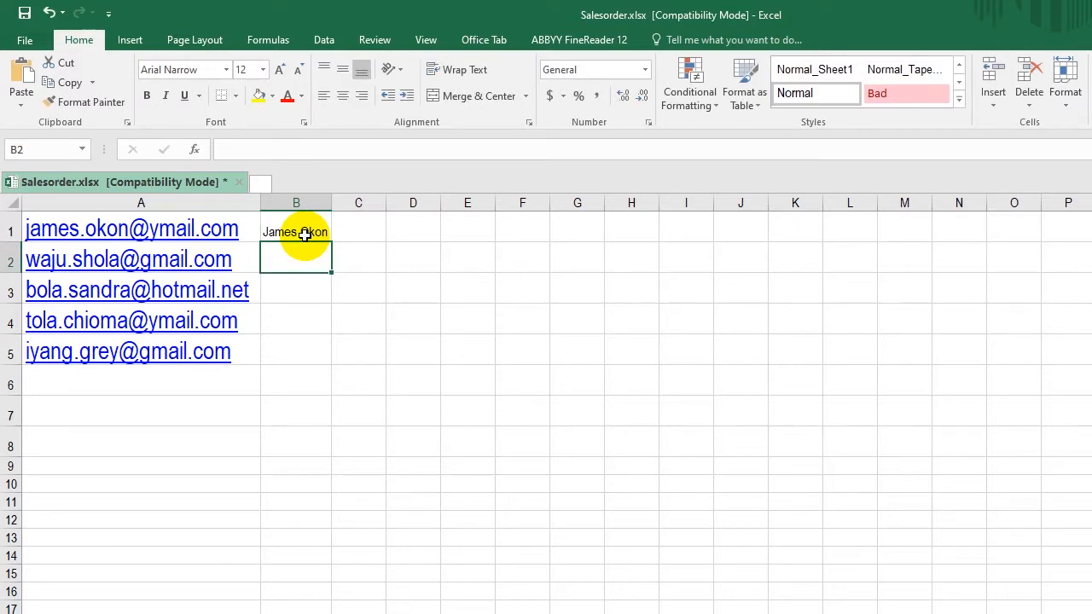
{"action": "type", "text": "Waju Shola"}
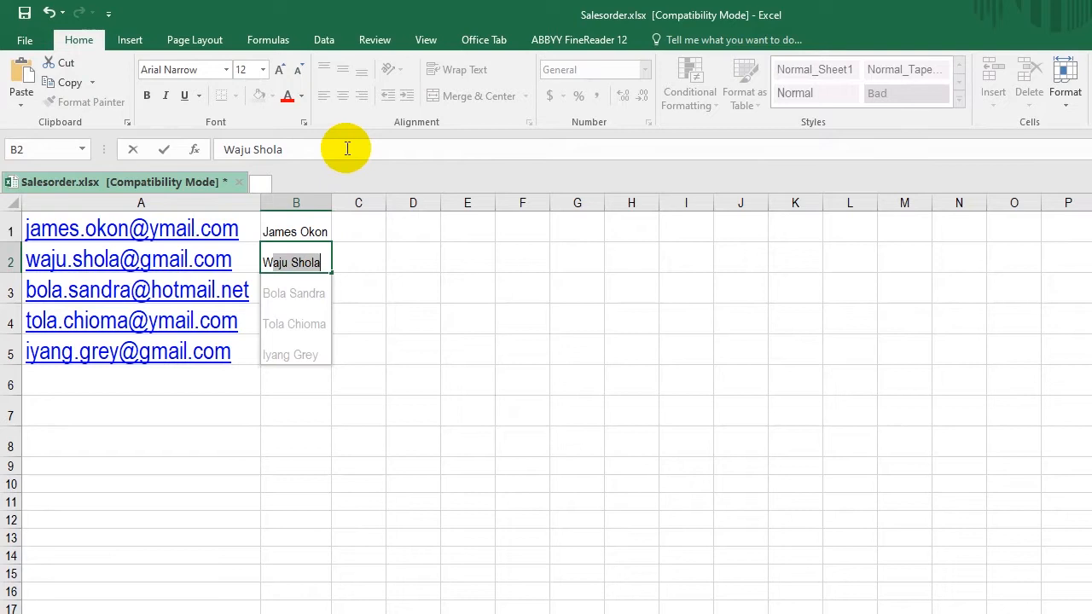
{"action": "key", "text": "Return"}
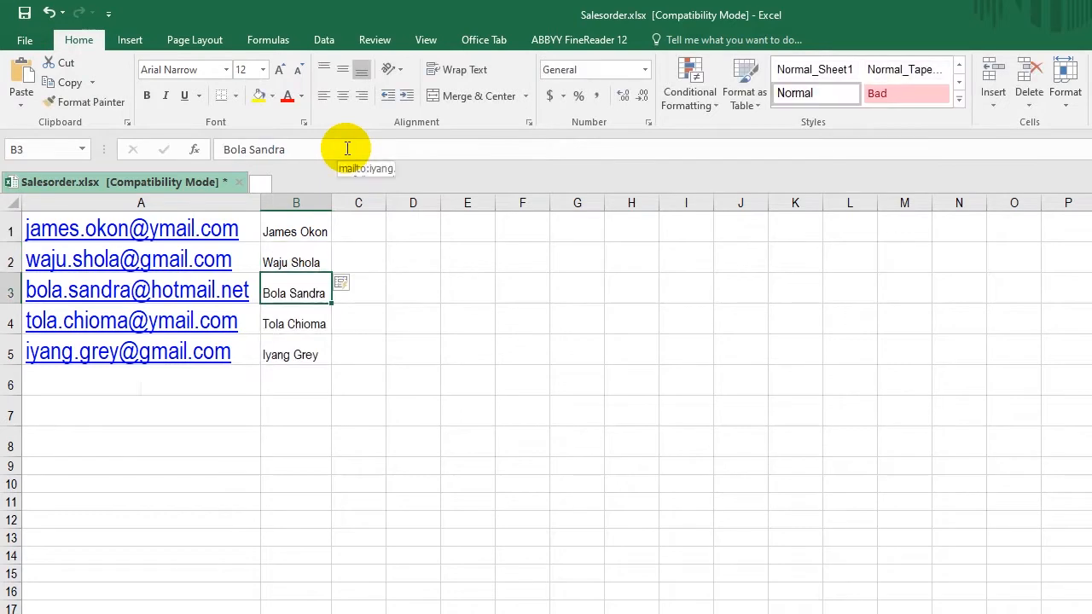
{"action": "key", "text": "Down"}
{"action": "key", "text": "Down"}
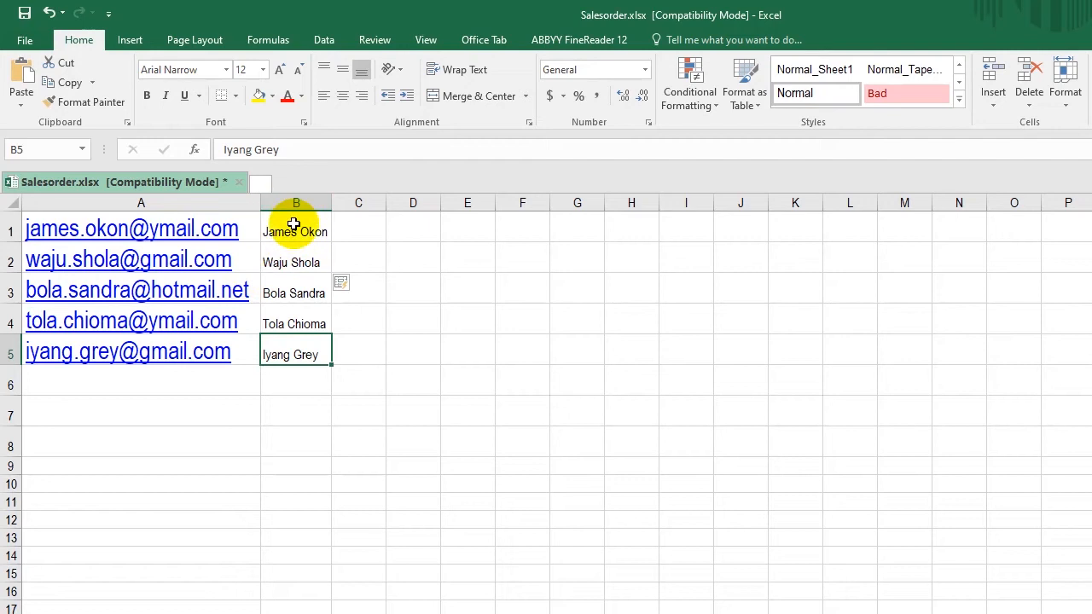
{"action": "key", "text": "ctrl+z"}
{"action": "key", "text": "ctrl+z"}
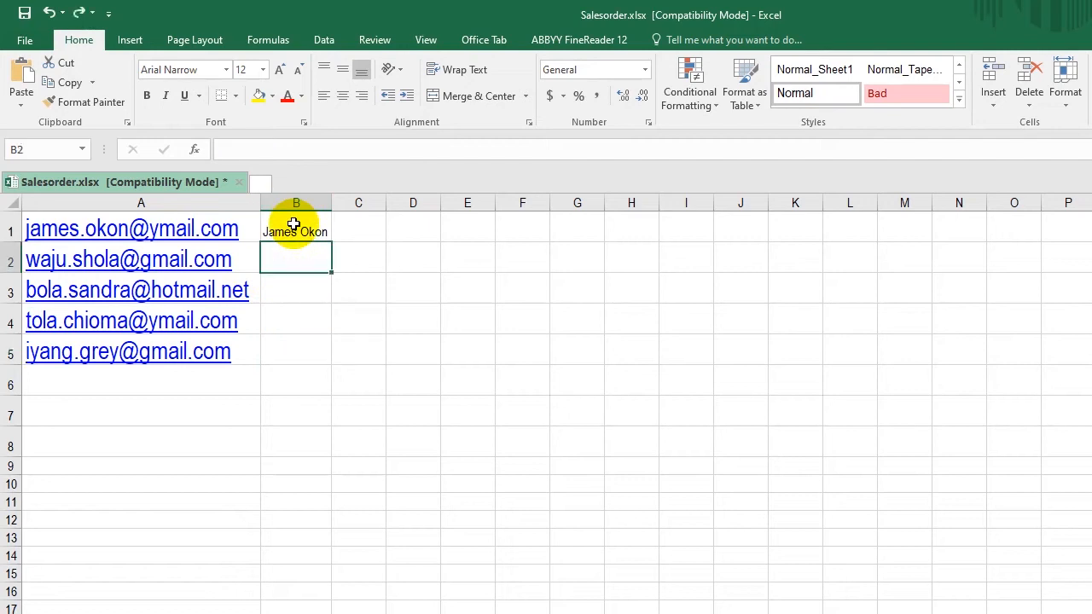
Enter the first contact's full name in C1 by mistake, then clear C1
{"action": "left_click", "coordinate": [344, 228]}
{"action": "type", "text": "J"}
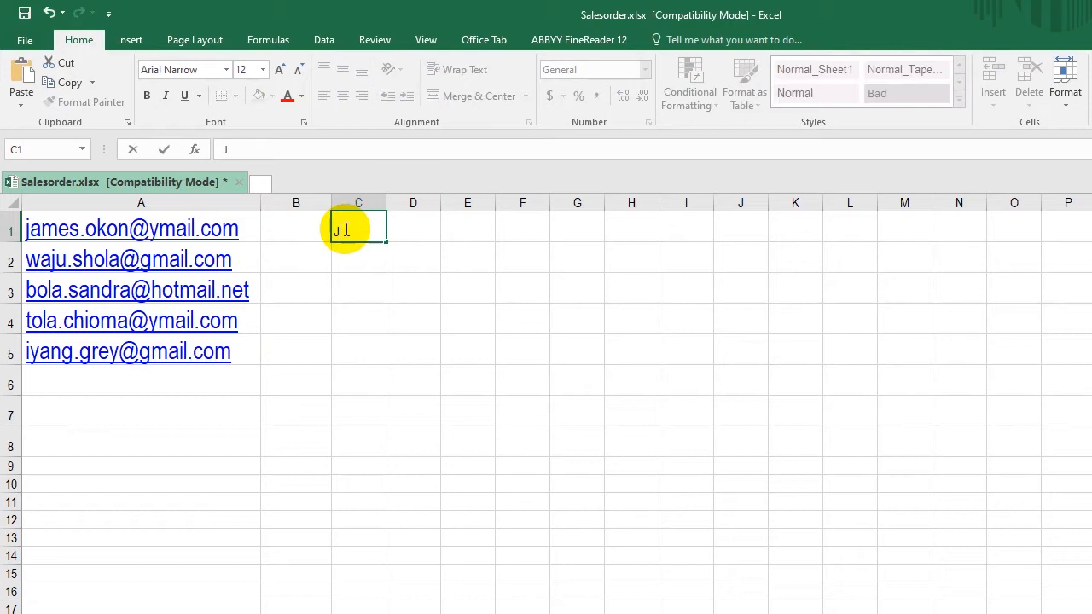
{"action": "type", "text": "ames Okon"}
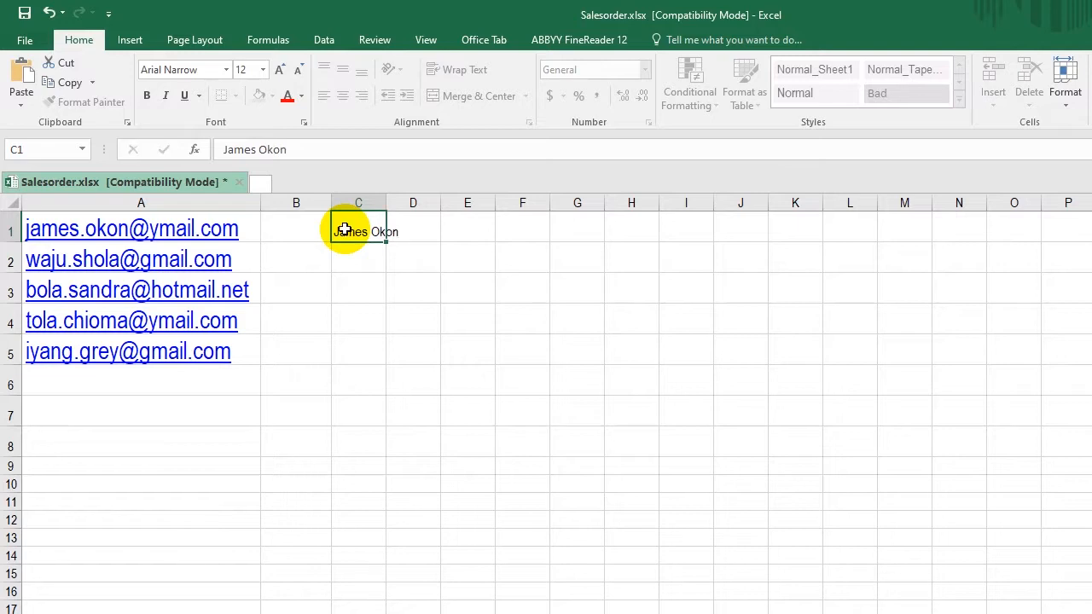
{"action": "key", "text": "Return"}
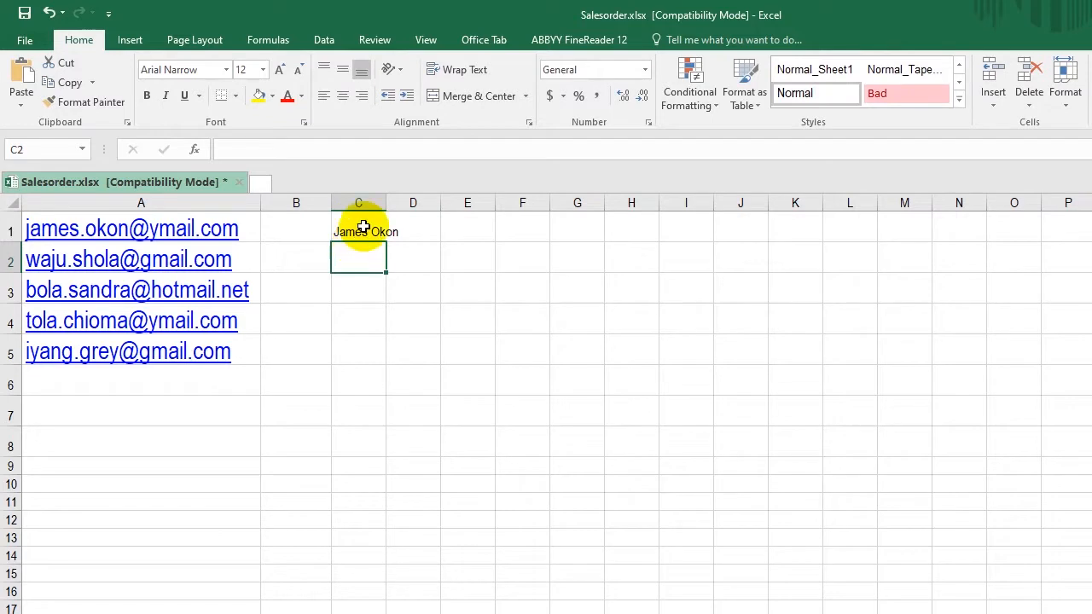
{"action": "left_click", "coordinate": [301, 227]}
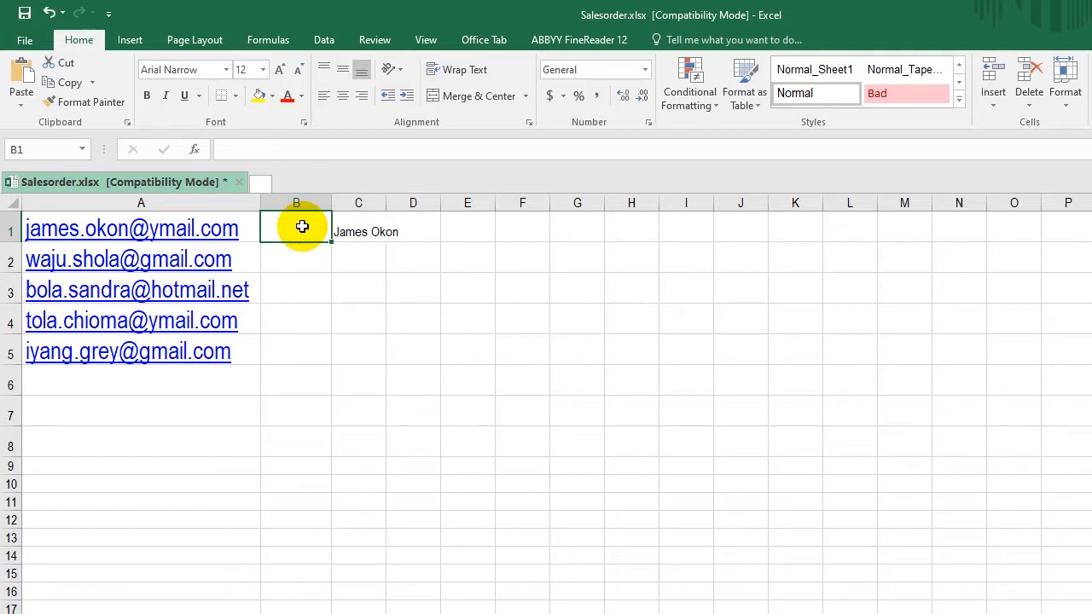
{"action": "left_click", "coordinate": [361, 230]}
{"action": "key", "text": "Delete"}
Enter the full name in B1, then type W in B2 and accept Flash Fill for B2:B5
{"action": "left_click", "coordinate": [288, 224]}
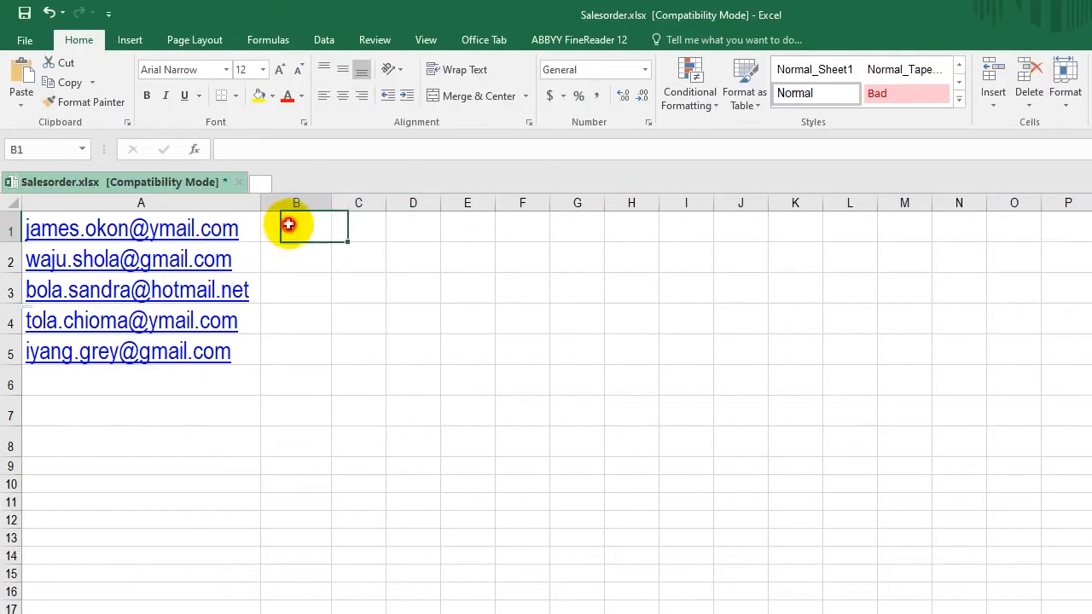
{"action": "type", "text": "J"}
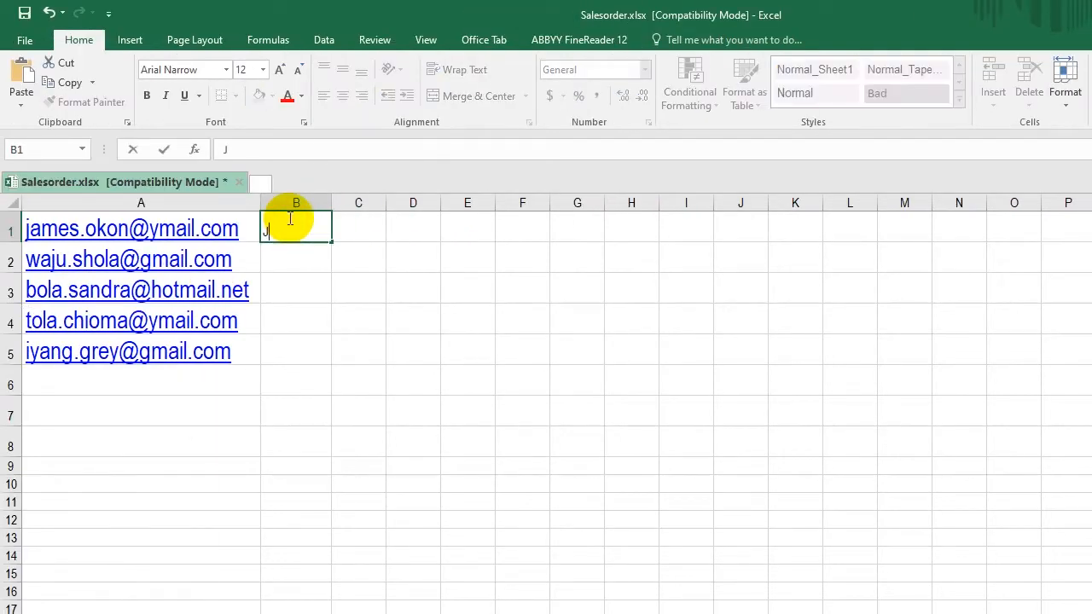
{"action": "type", "text": "ames Okon"}
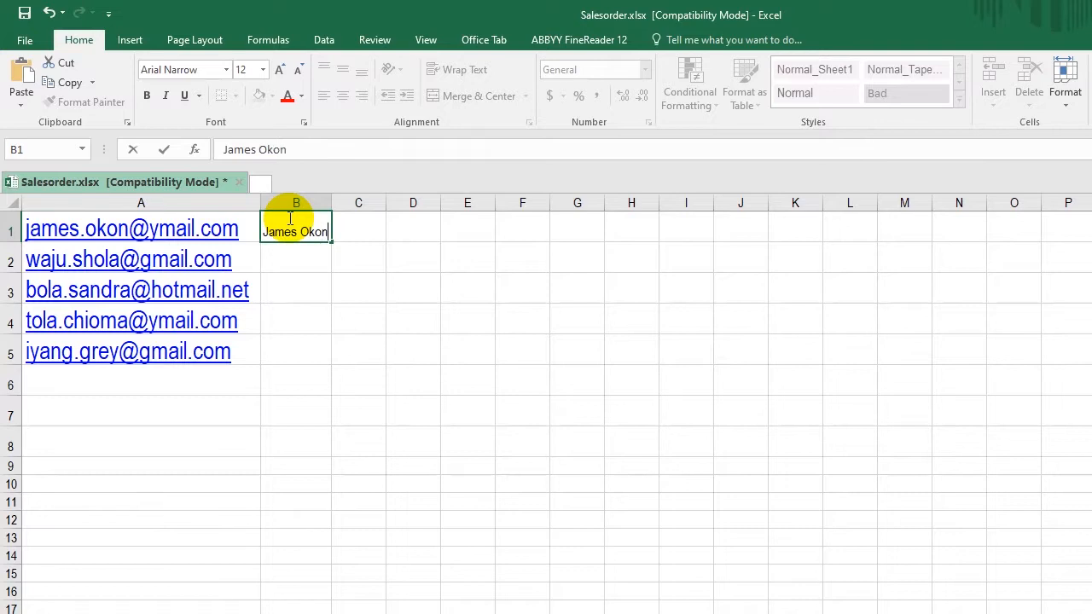
{"action": "key", "text": "Return"}
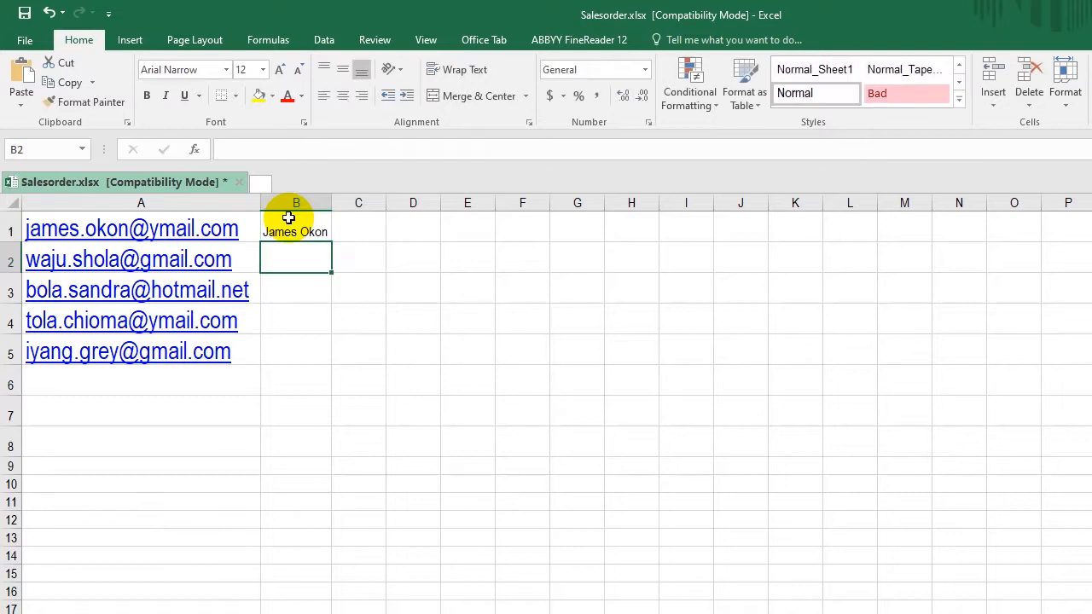
{"action": "type", "text": "Waju Shola"}
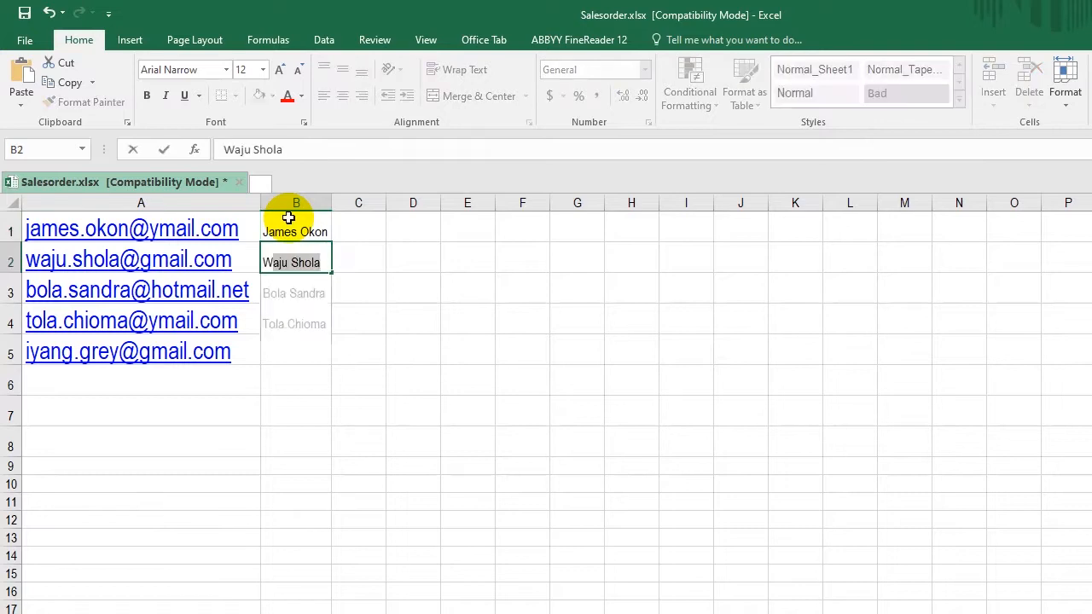
{"action": "key", "text": "Return"}
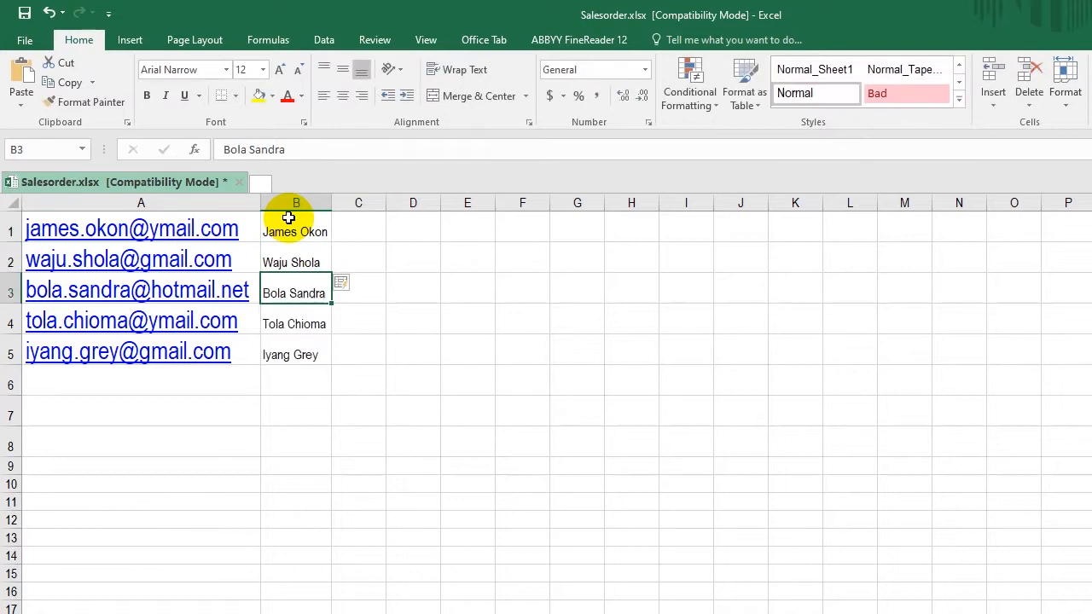
{"action": "left_click", "coordinate": [369, 271]}
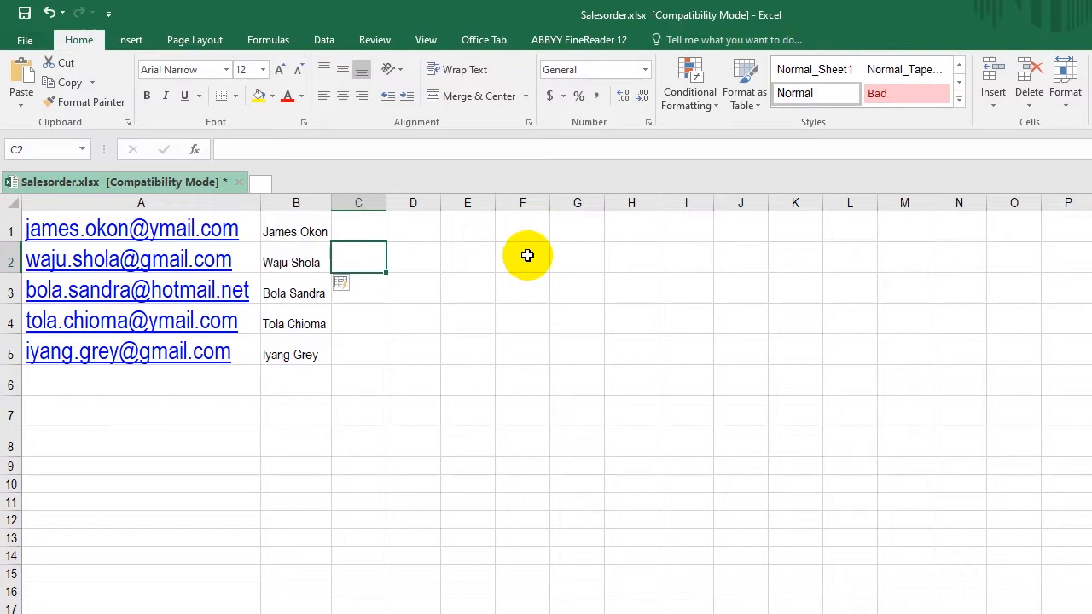
Enter 1 in F2 and drag its fill handle down to fill F2:F7
{"action": "left_click", "coordinate": [527, 255]}
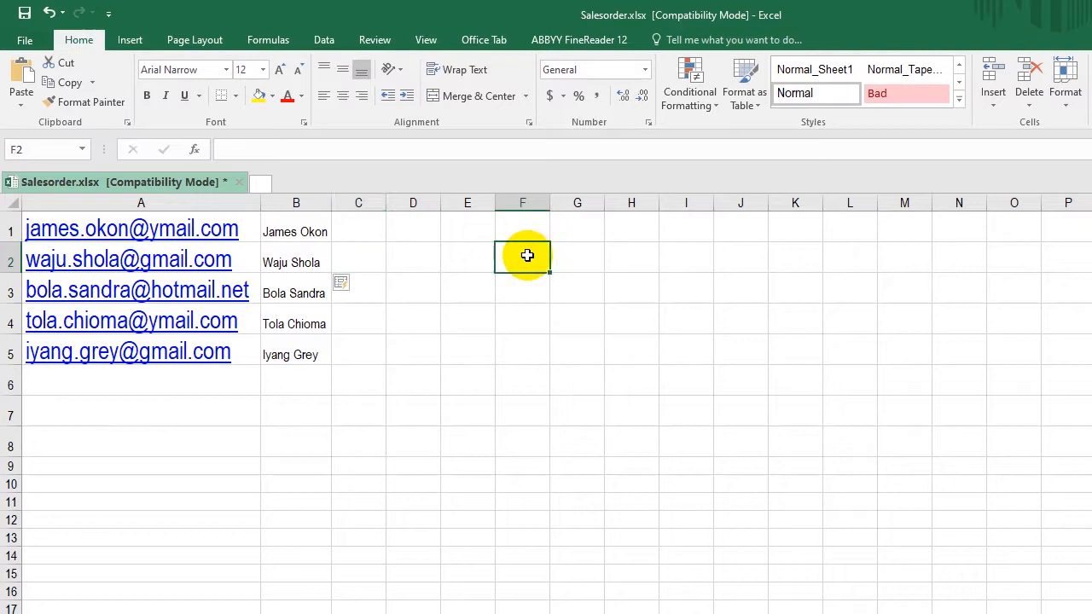
{"action": "type", "text": "1"}
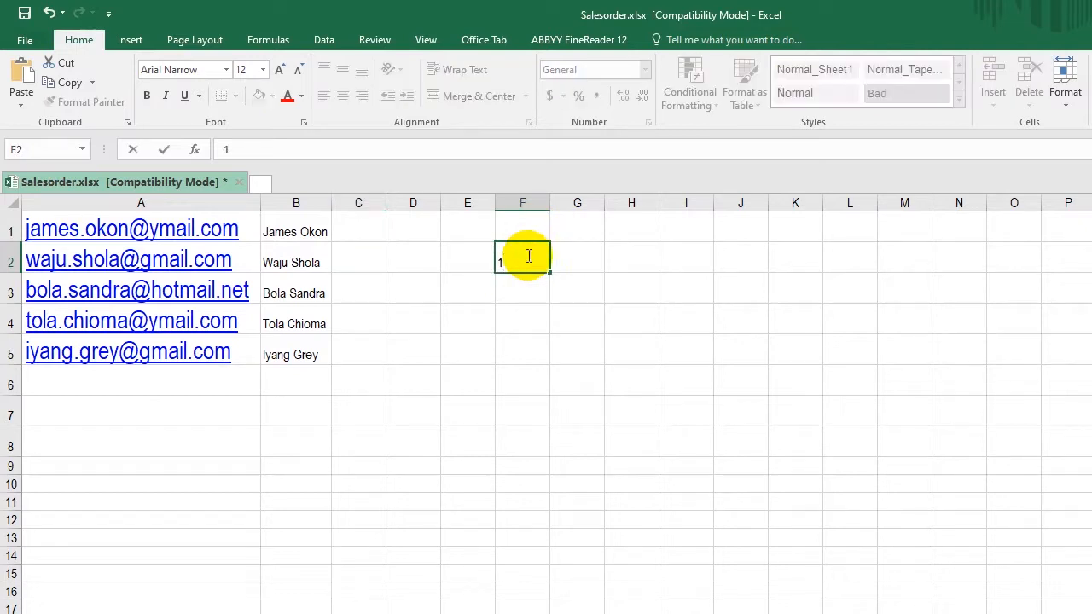
{"action": "left_click", "coordinate": [507, 297]}
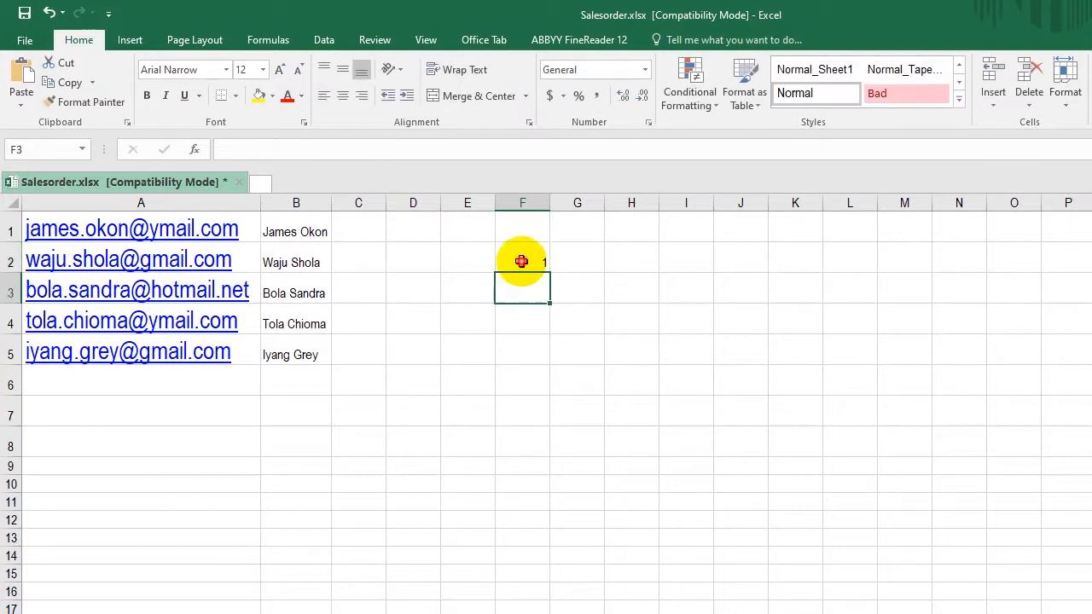
{"action": "left_click", "coordinate": [522, 259]}
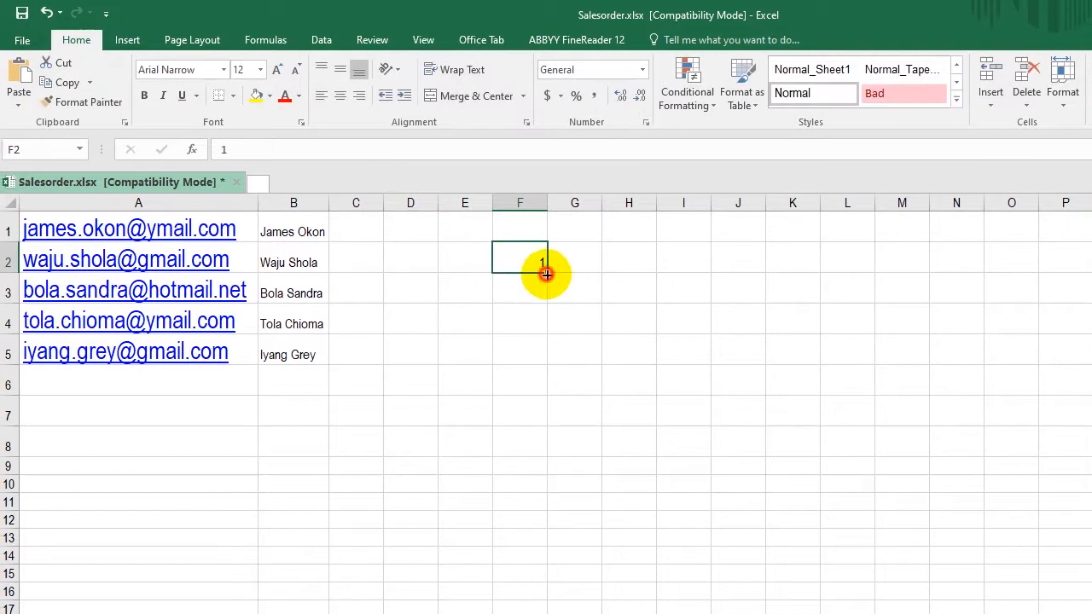
{"action": "left_click_drag", "start_coordinate": [542, 264], "coordinate": [527, 411]}
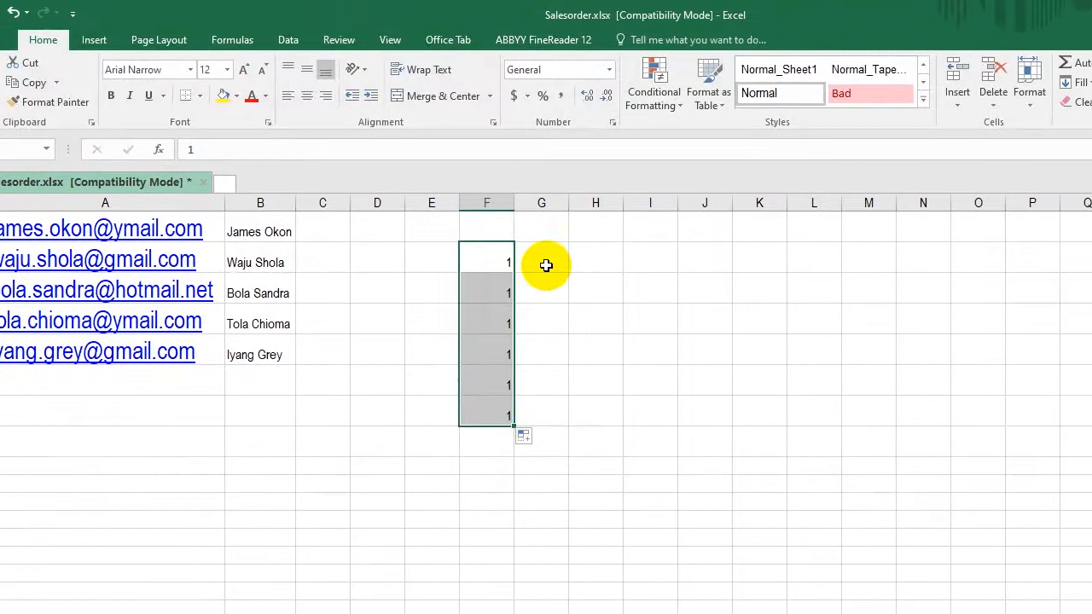
Enter 1 in G2 and double-click its fill handle to copy it down to G7
{"action": "left_click", "coordinate": [558, 262]}
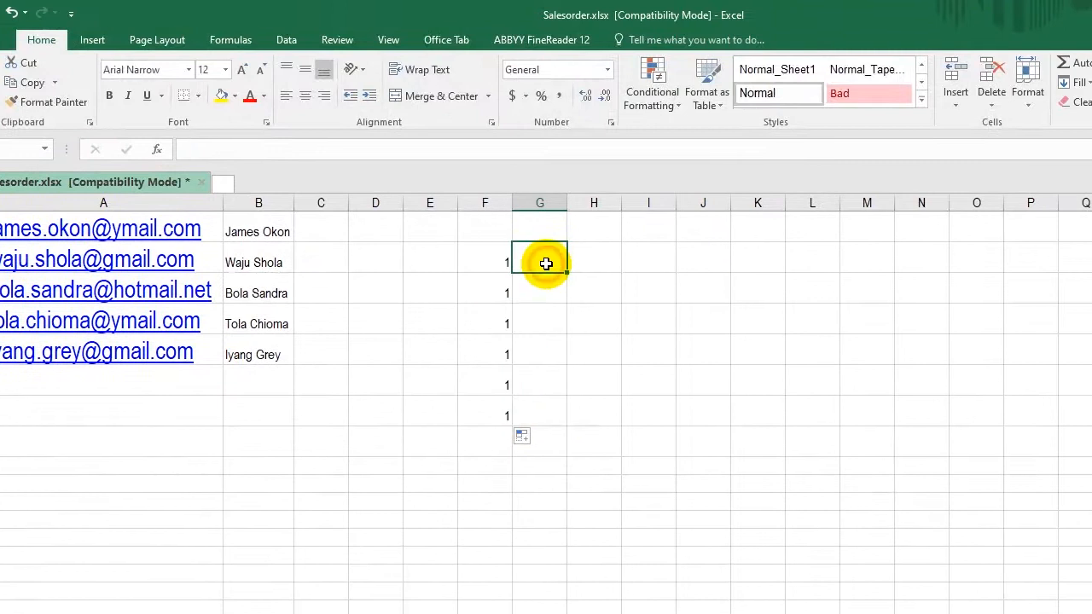
{"action": "type", "text": "1"}
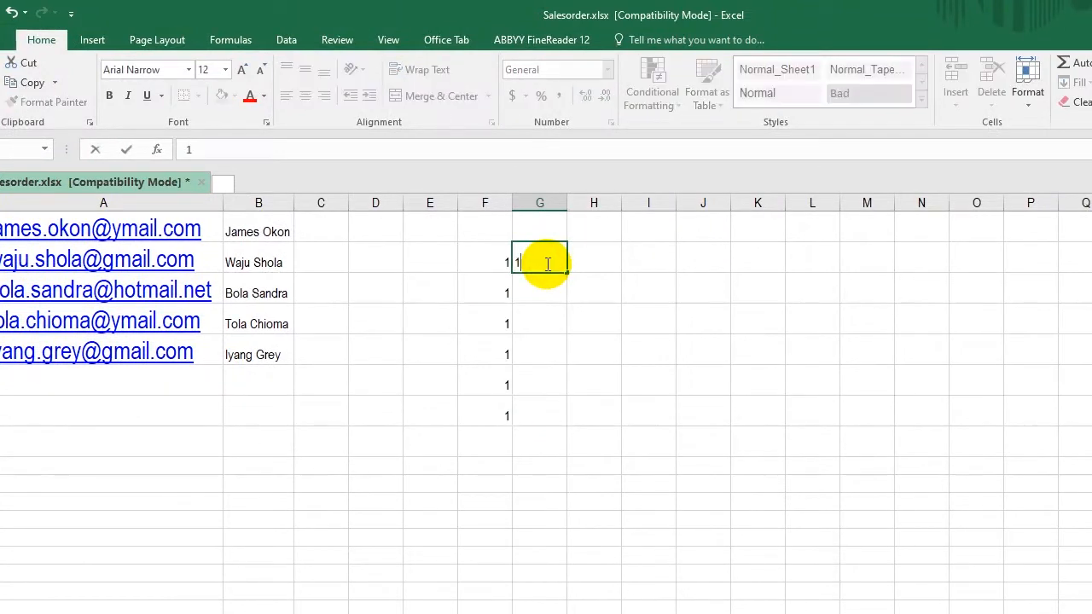
{"action": "left_click", "coordinate": [582, 284]}
{"action": "left_click", "coordinate": [555, 266]}
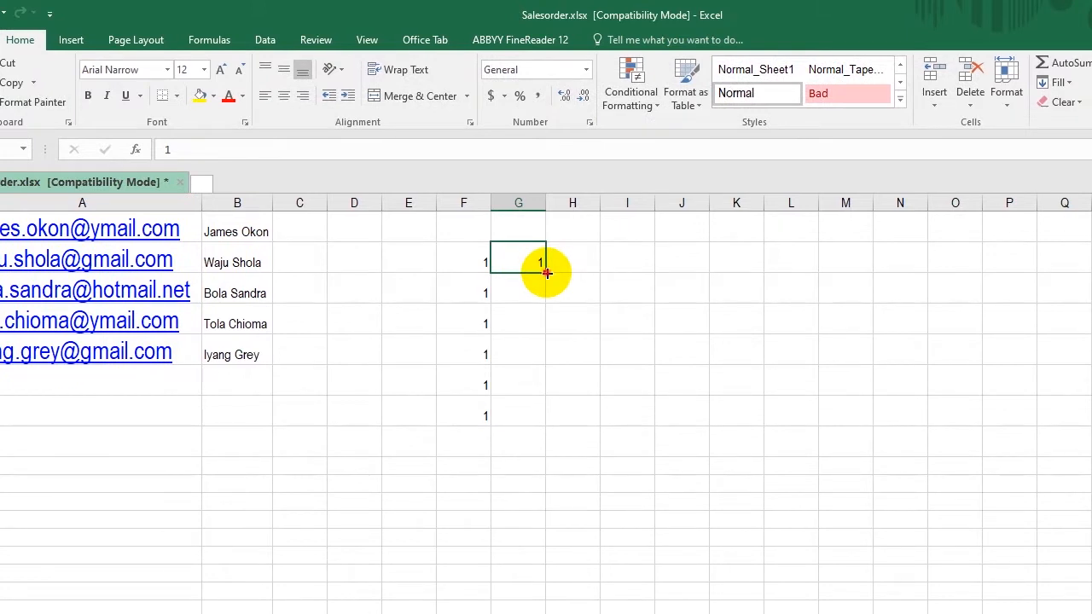
{"action": "double_click", "coordinate": [547, 272]}
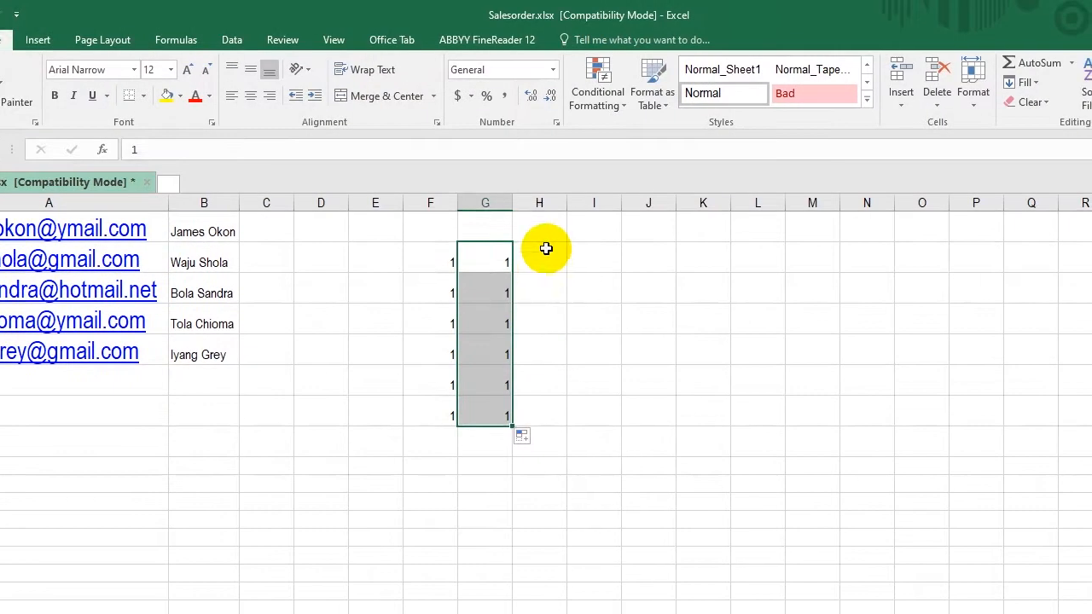
{"action": "left_click", "coordinate": [546, 260]}
Enter 1 in H2, fill it down to H7 and switch Auto Fill Options to Fill Series for 1–6
{"action": "type", "text": "1"}
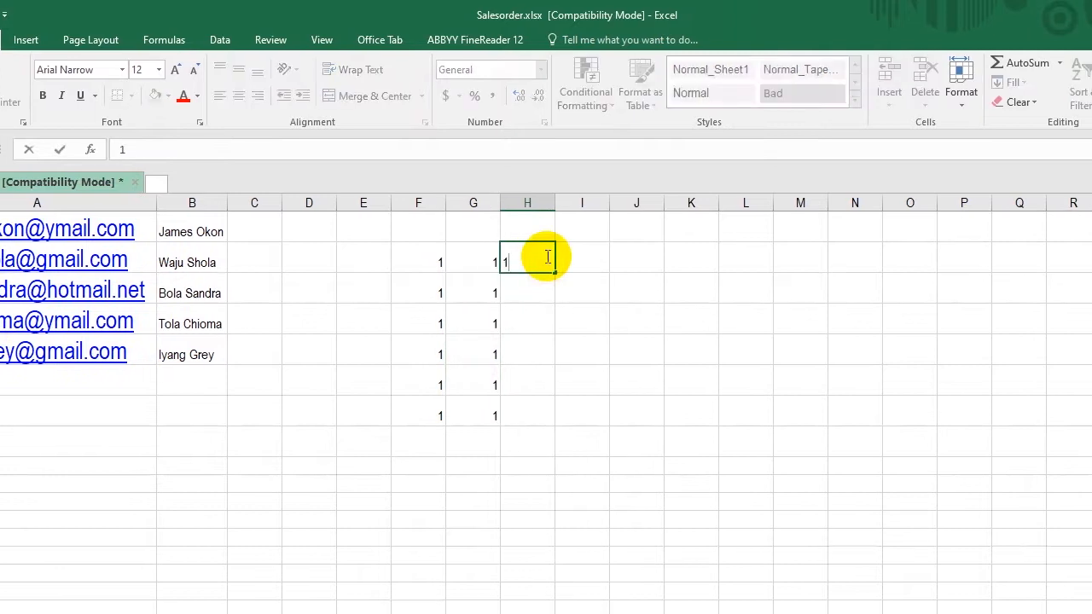
{"action": "key", "text": "ctrl+Return"}
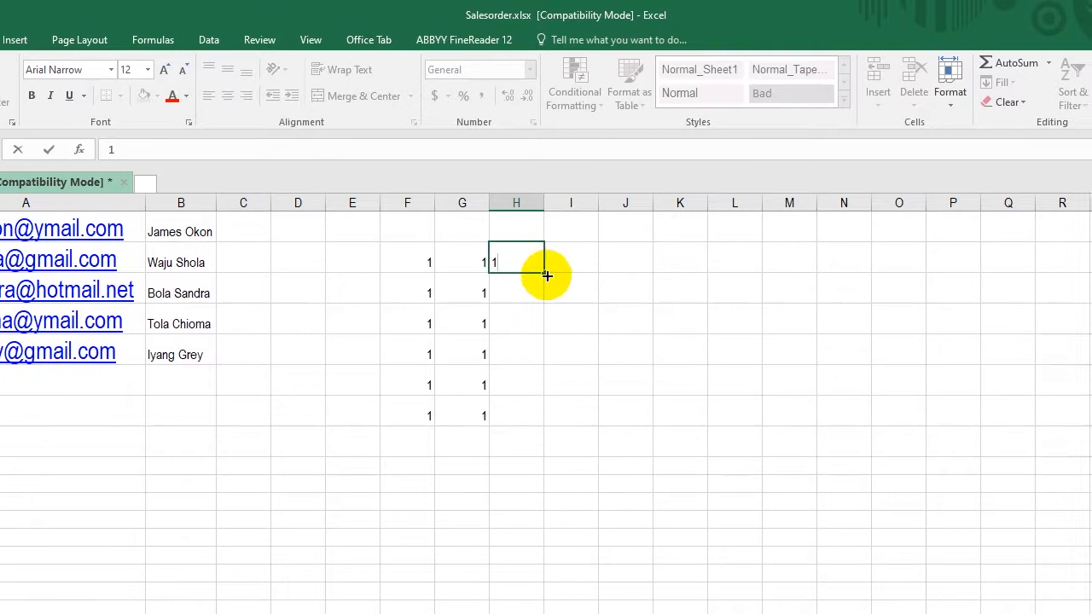
{"action": "double_click", "coordinate": [555, 273]}
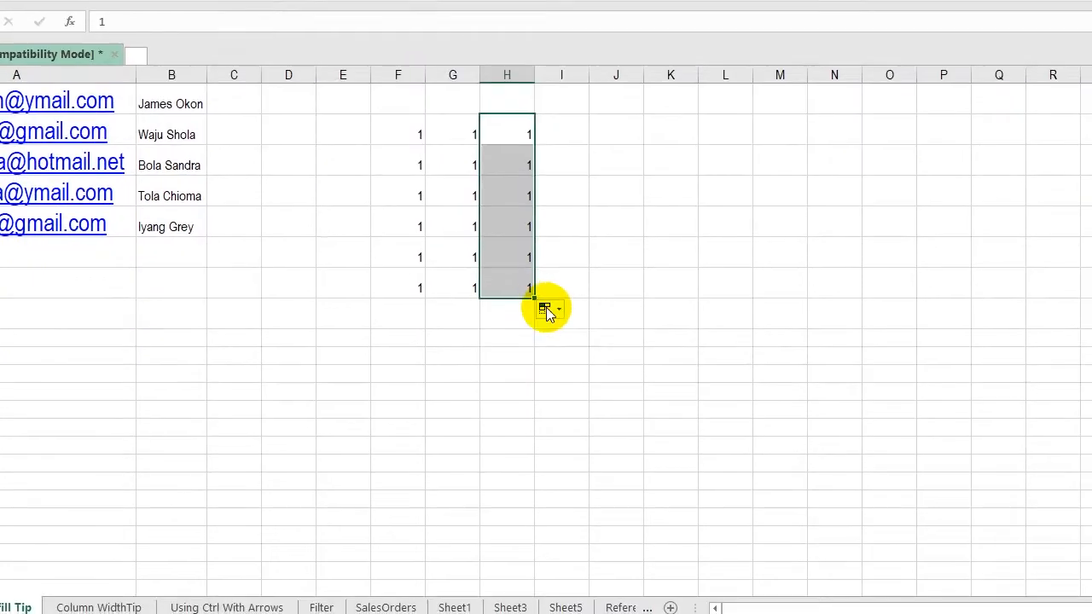
{"action": "left_click", "coordinate": [554, 436]}
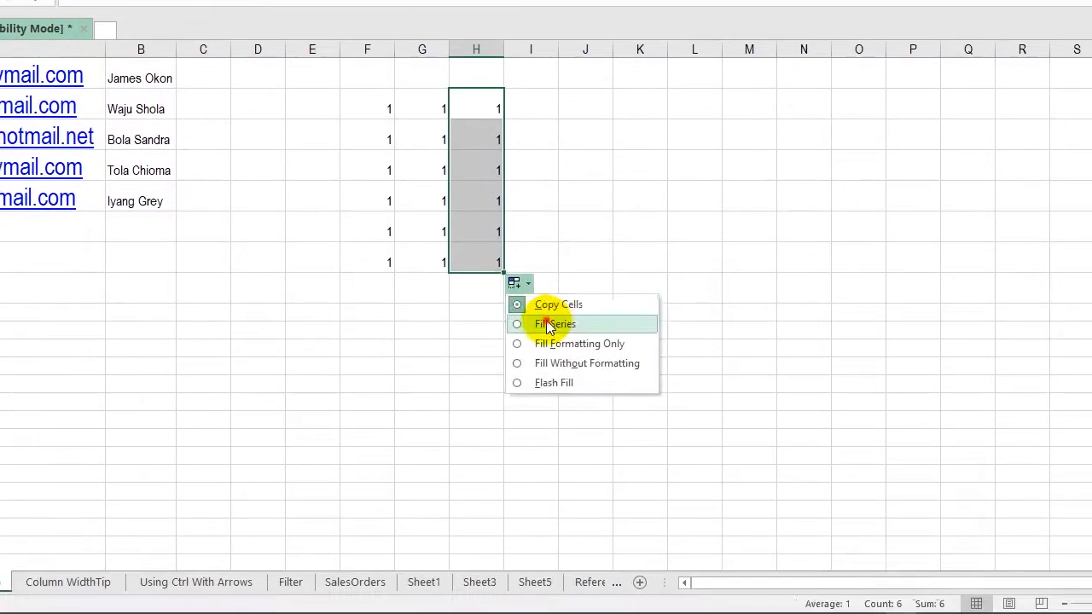
{"action": "left_click", "coordinate": [566, 343]}
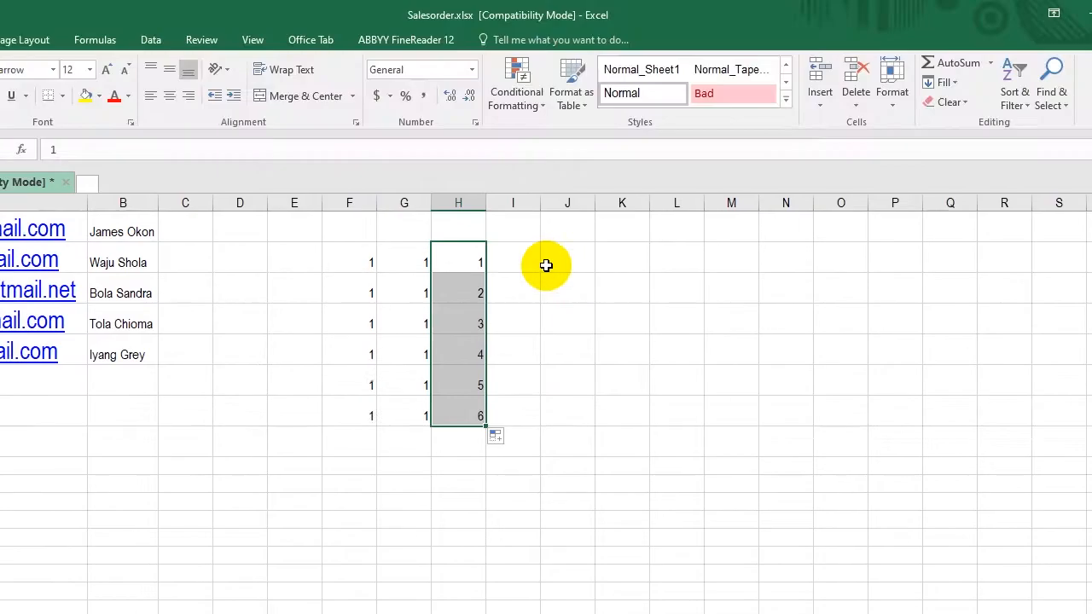
Enter 1 and 2 in J2:J3 and extend the pair down to J7 for 1–6
{"action": "left_click", "coordinate": [577, 106]}
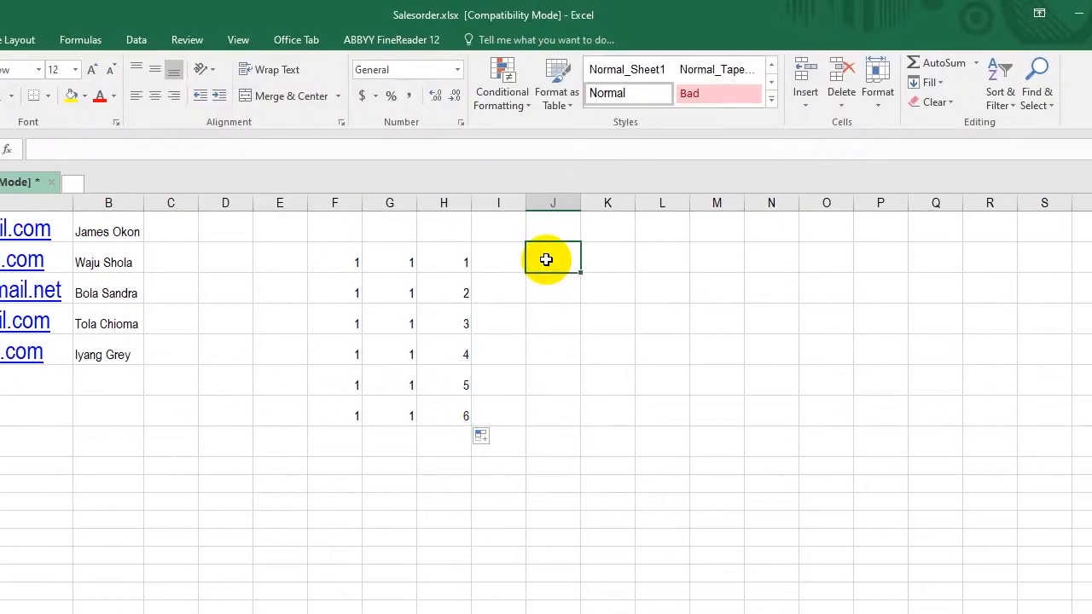
{"action": "type", "text": "1"}
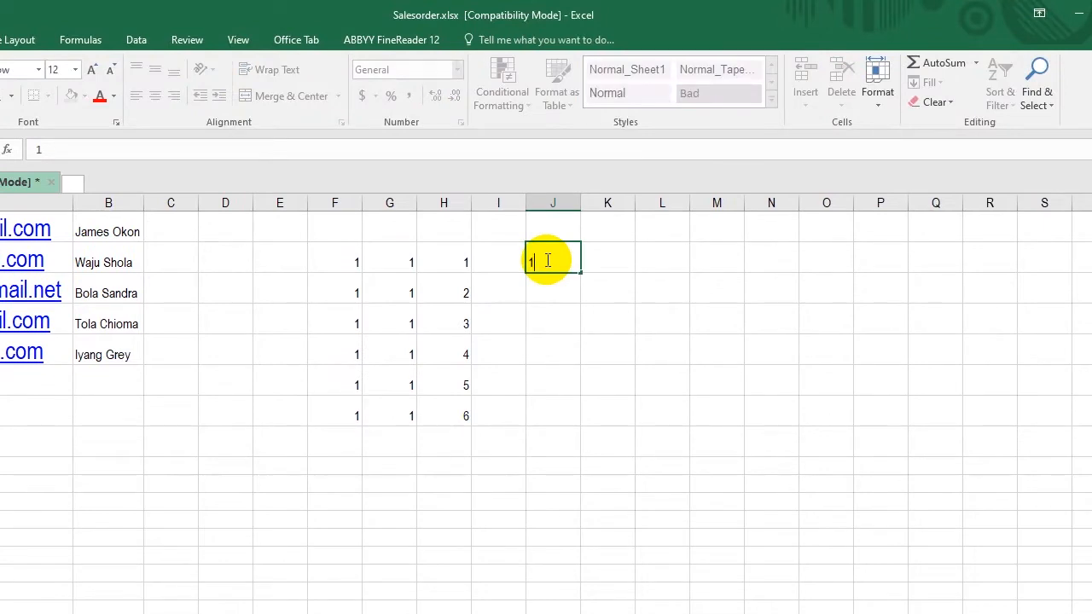
{"action": "key", "text": "Return"}
{"action": "type", "text": "2"}
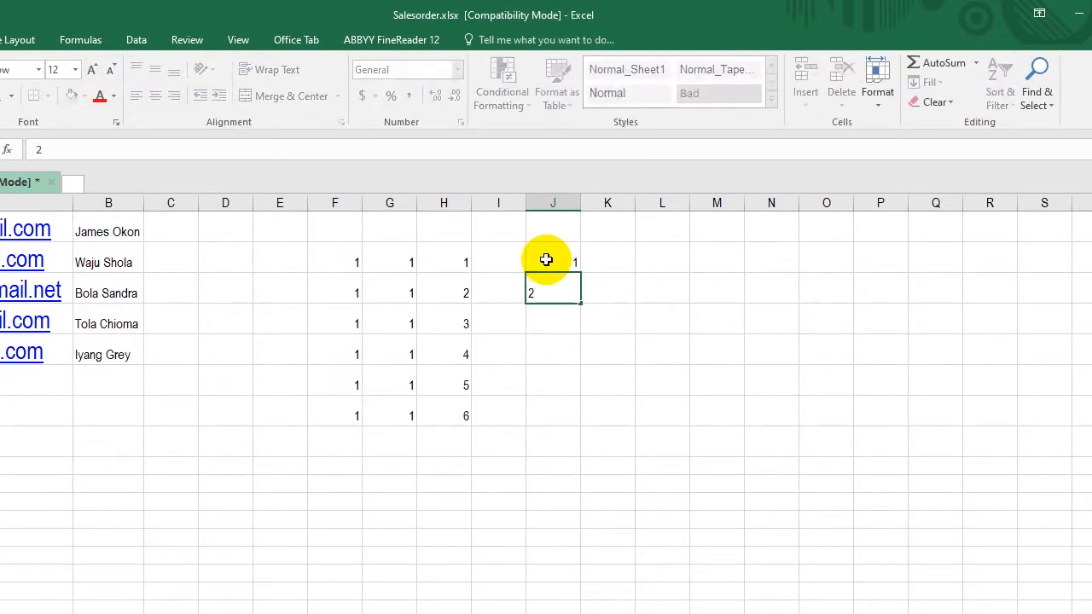
{"action": "key", "text": "Return"}
{"action": "left_click", "coordinate": [546, 259]}
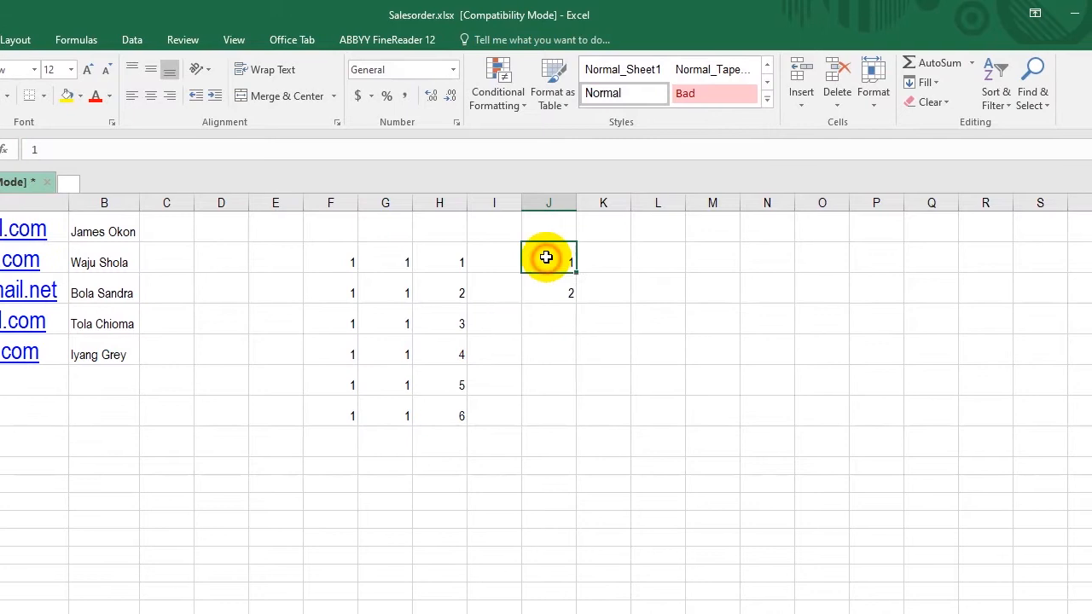
{"action": "left_click_drag", "start_coordinate": [546, 257], "coordinate": [540, 427]}
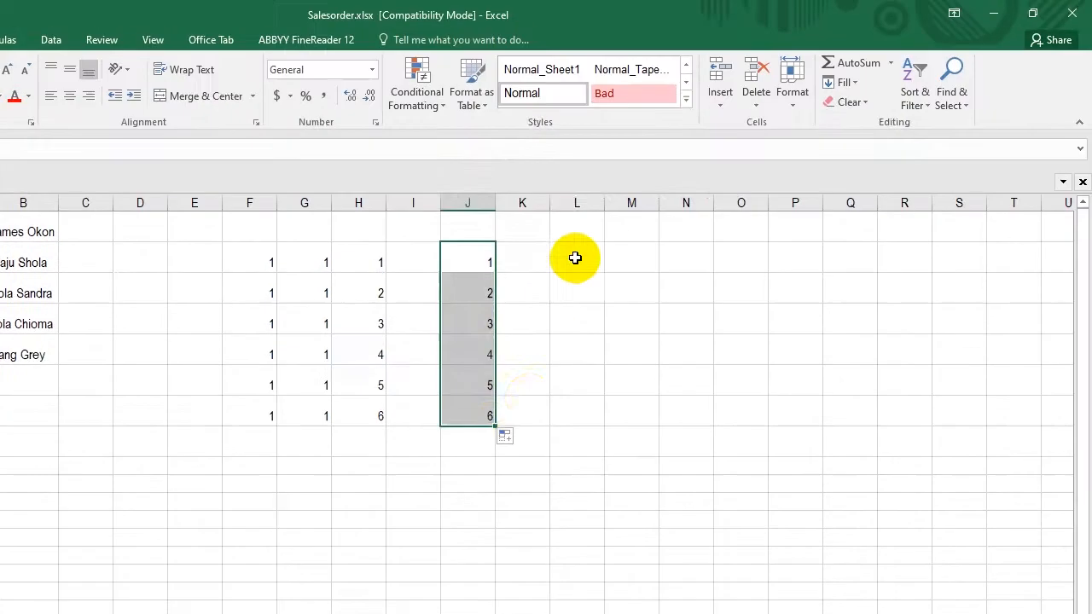
{"action": "left_click", "coordinate": [578, 258]}
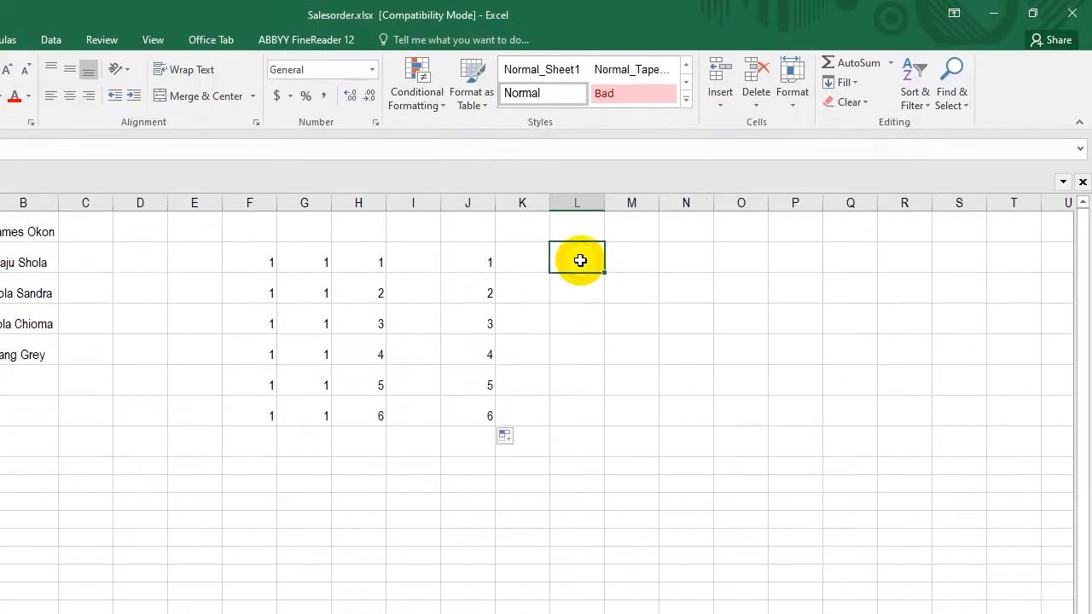
Enter 2 and 4 in L2:L3 and extend the pair so L2:L7 counts 2 to 12
{"action": "type", "text": "2"}
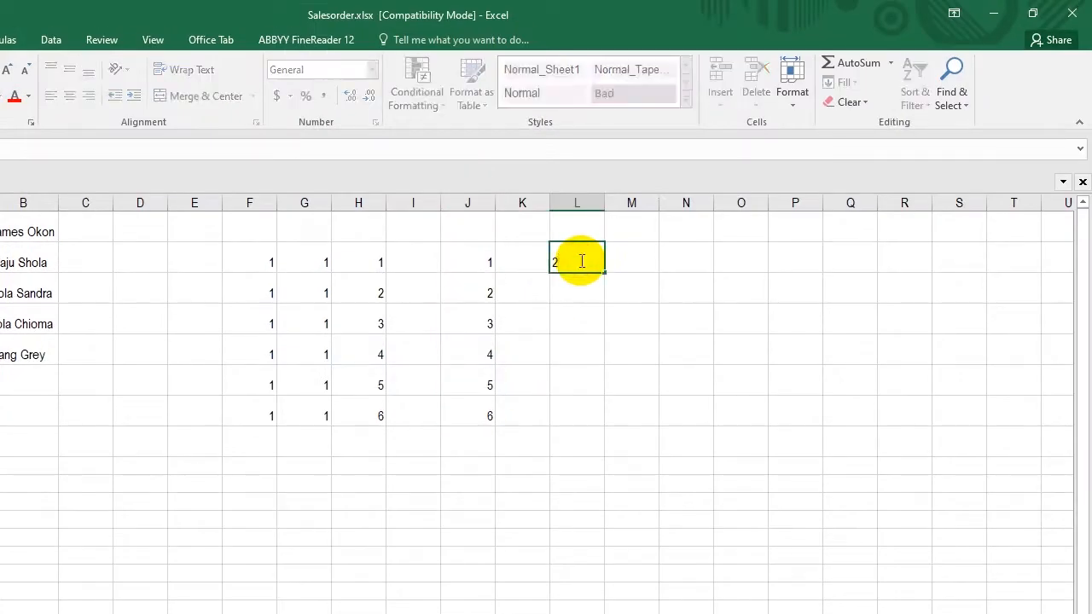
{"action": "key", "text": "Return"}
{"action": "type", "text": "4"}
{"action": "key", "text": "Return"}
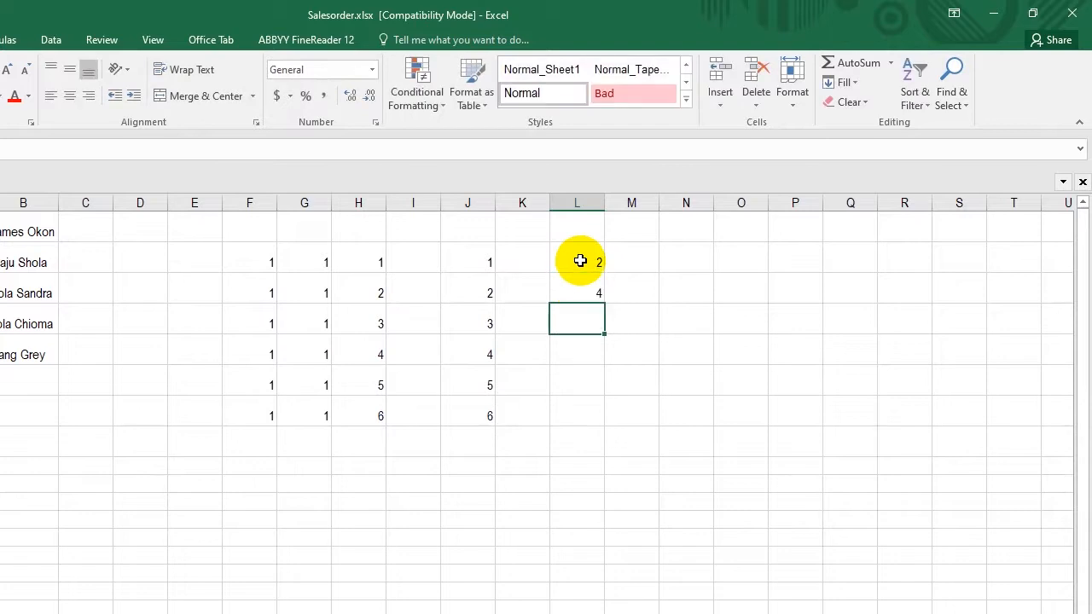
{"action": "left_click", "coordinate": [585, 260]}
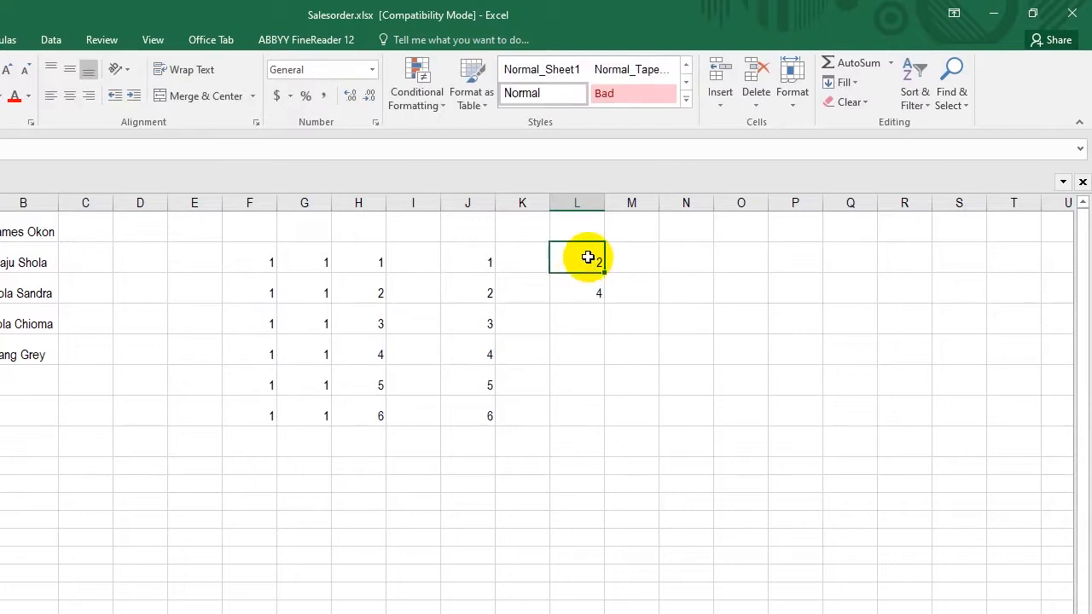
{"action": "left_click_drag", "start_coordinate": [588, 253], "coordinate": [592, 418]}
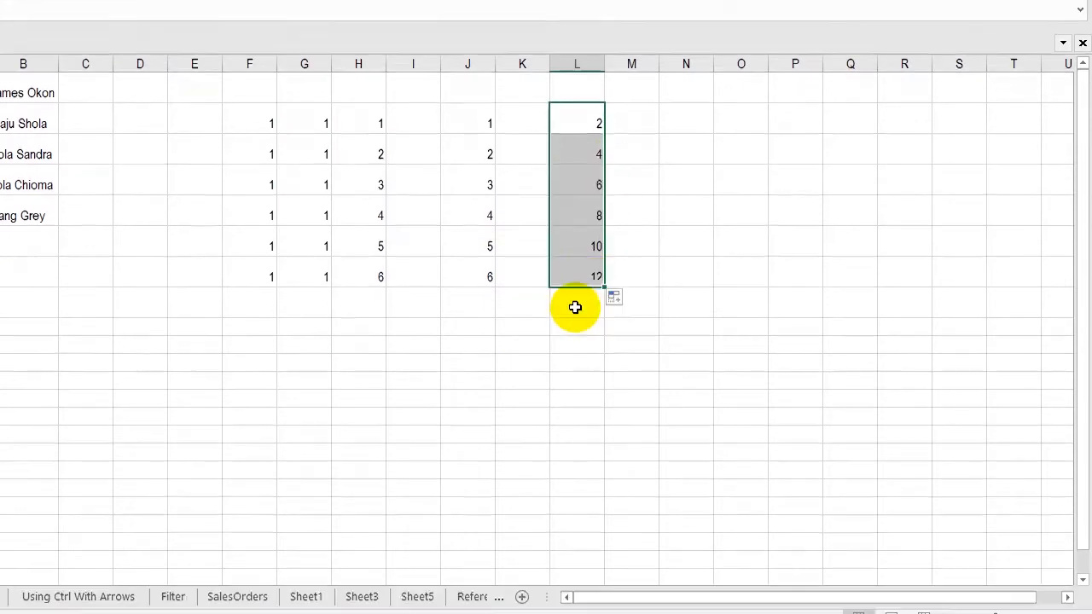
{"action": "left_click", "coordinate": [592, 121]}
{"action": "left_click", "coordinate": [585, 154]}
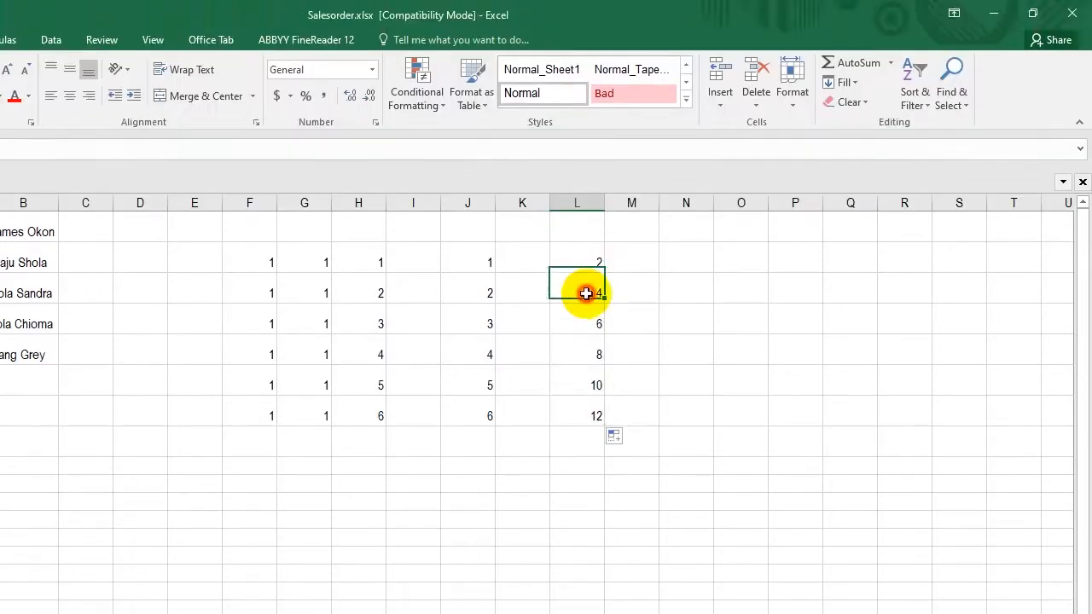
{"action": "left_click", "coordinate": [587, 341]}
Enter A and B in N2:N3 and extend the pair so N2:N7 alternates A and B
{"action": "left_click", "coordinate": [675, 225]}
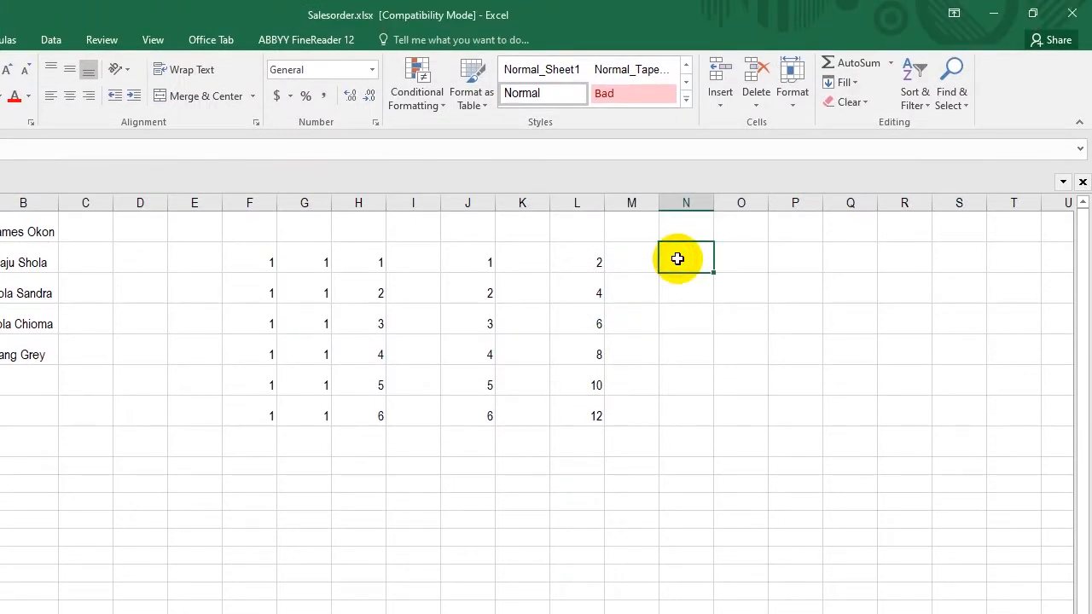
{"action": "type", "text": "A"}
{"action": "key", "text": "Return"}
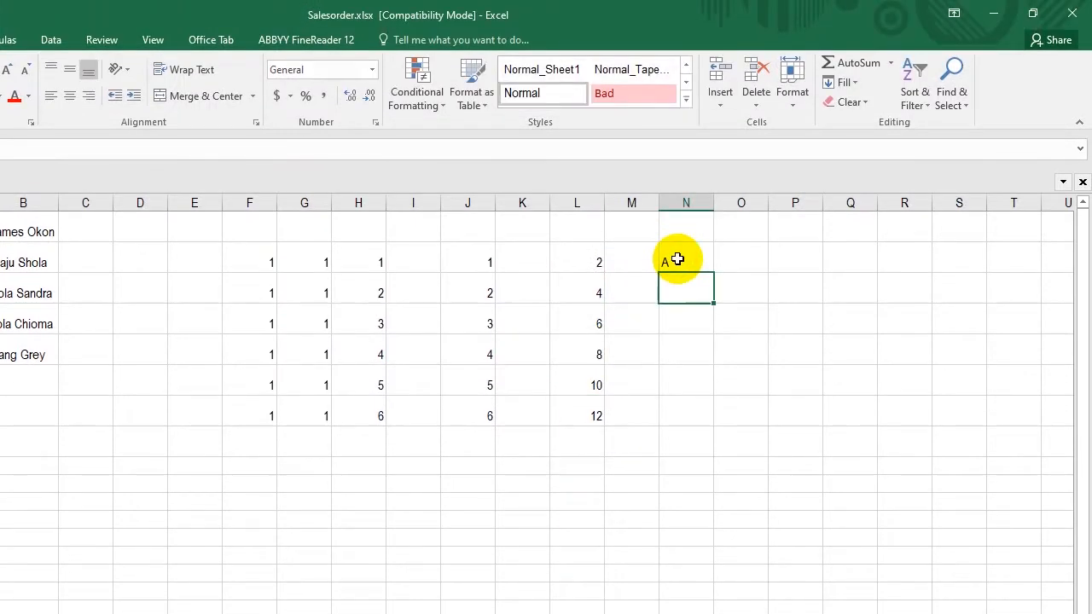
{"action": "type", "text": "B"}
{"action": "key", "text": "Return"}
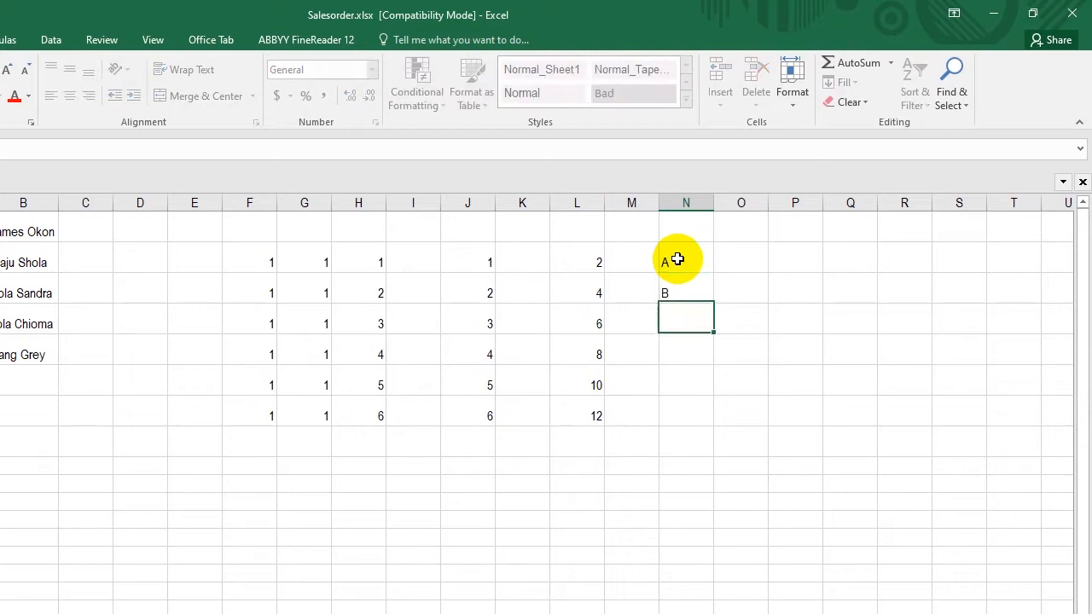
{"action": "left_click", "coordinate": [684, 256]}
{"action": "left_click_drag", "start_coordinate": [684, 257], "coordinate": [707, 431]}
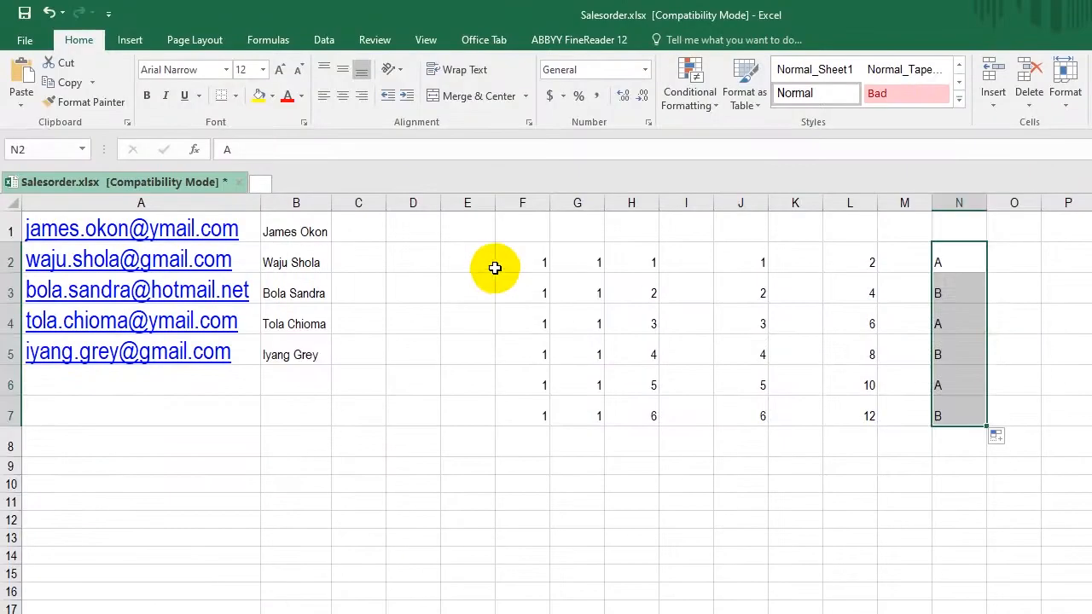
{"action": "left_click", "coordinate": [218, 116]}
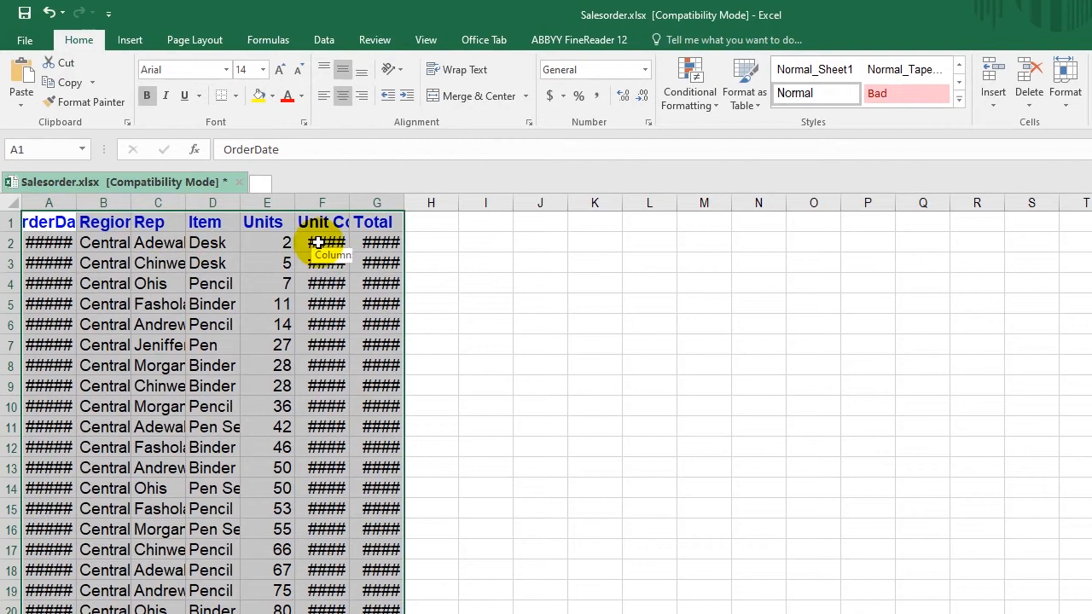
{"action": "left_click", "coordinate": [114, 270]}
{"action": "left_click", "coordinate": [546, 307]}
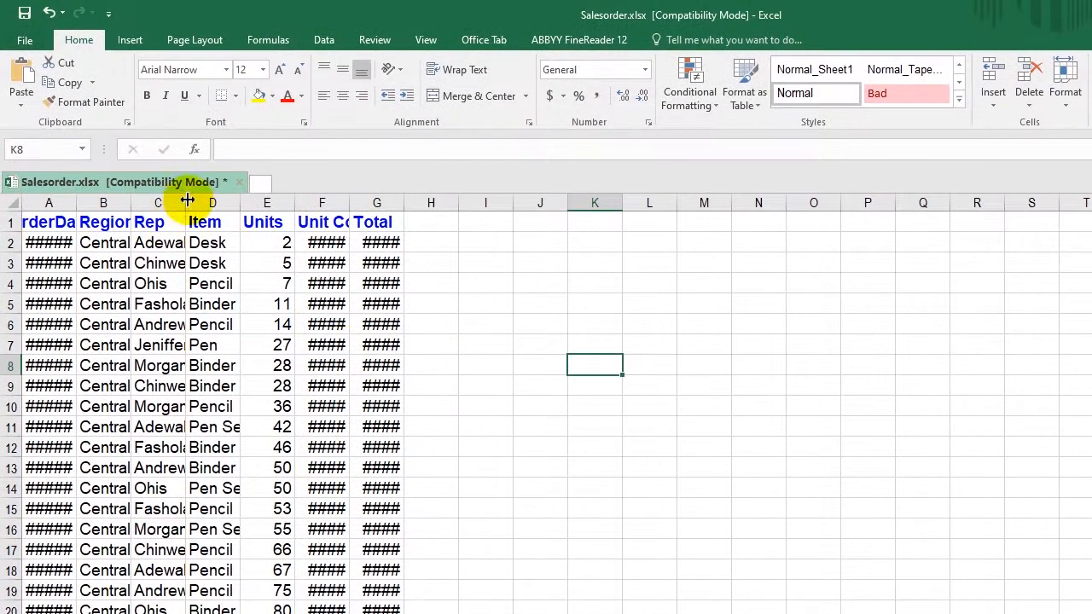
{"action": "left_click_drag", "start_coordinate": [184, 202], "coordinate": [261, 200]}
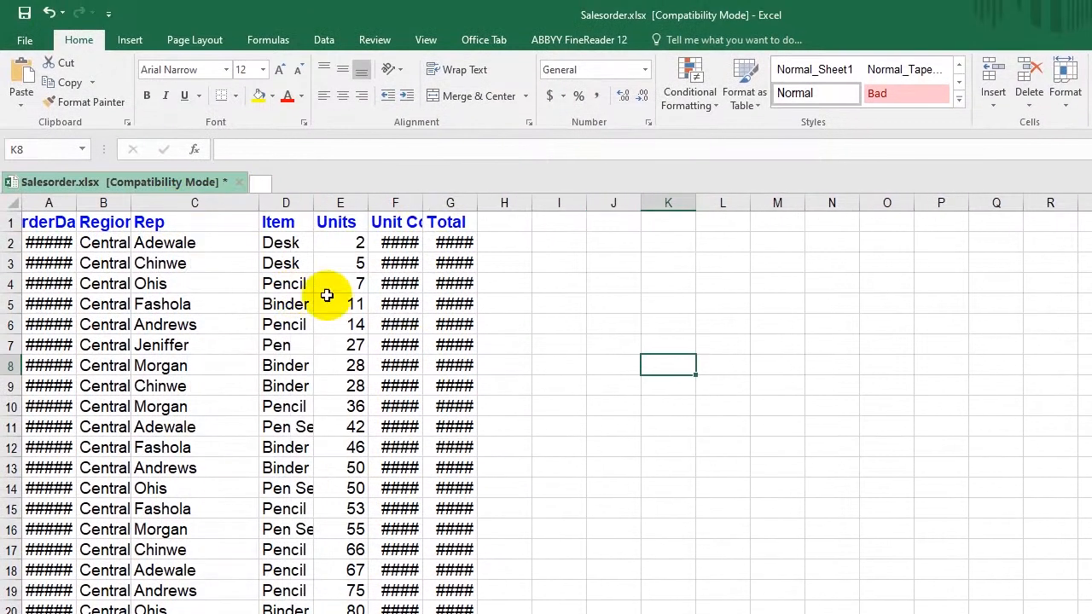
{"action": "left_click_drag", "start_coordinate": [421, 204], "coordinate": [510, 244]}
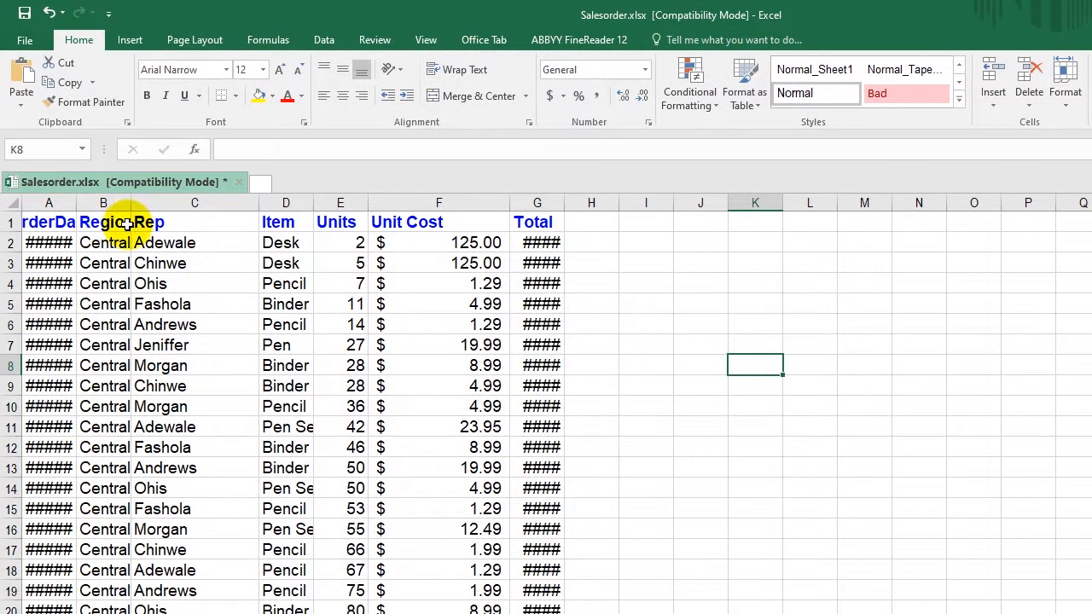
{"action": "key", "text": "ctrl+z"}
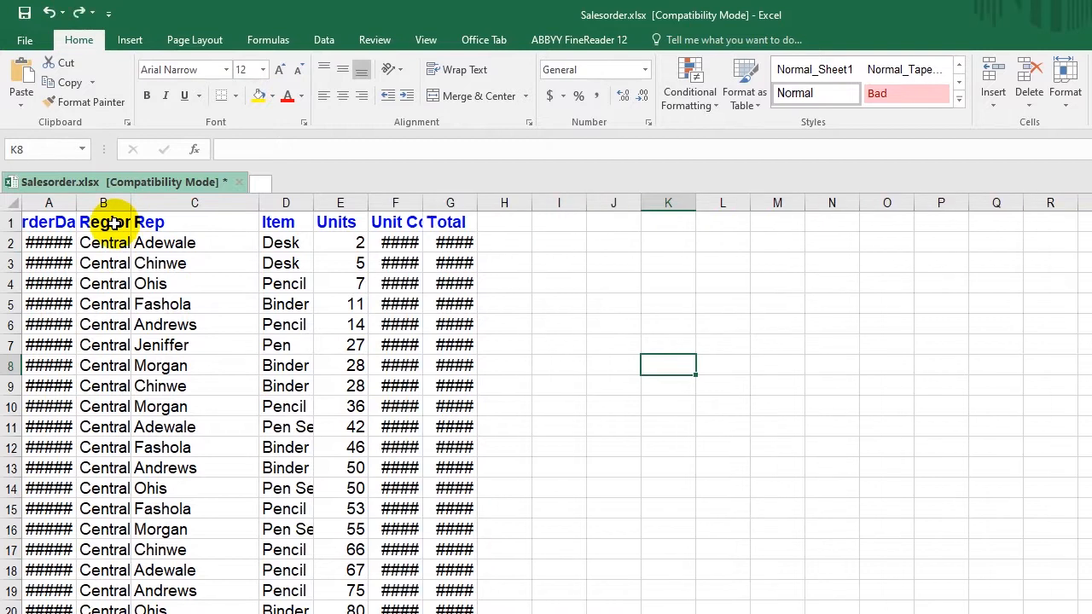
{"action": "key", "text": "ctrl+z"}
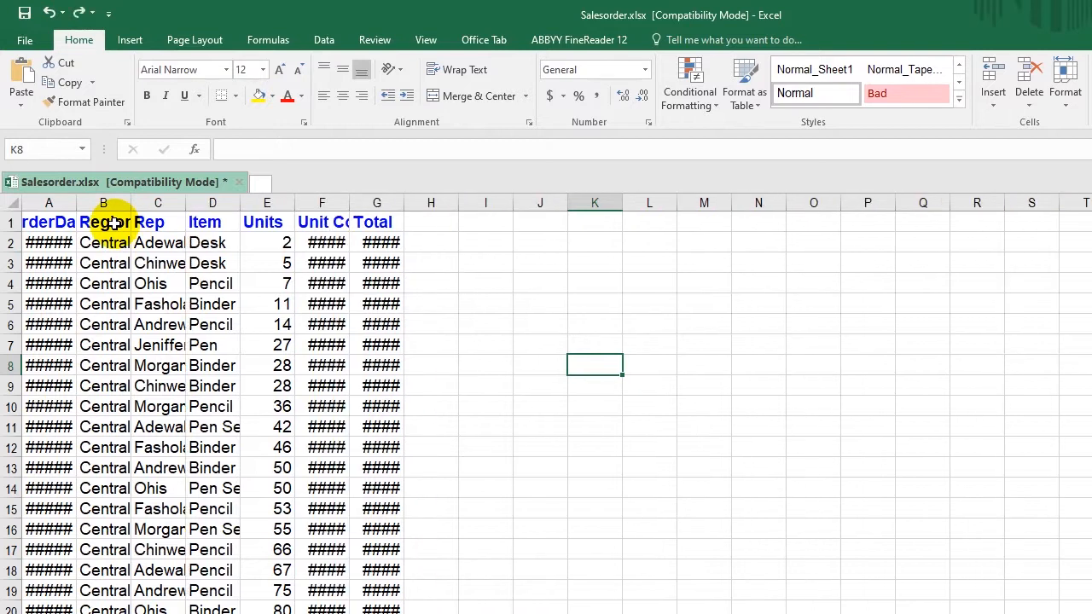
{"action": "left_click", "coordinate": [16, 205]}
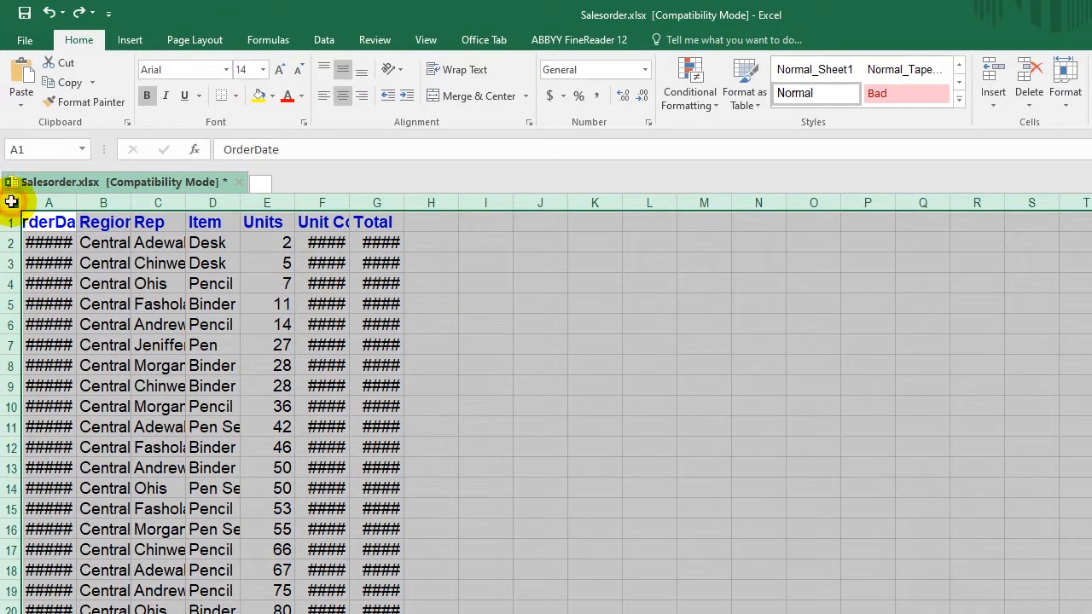
{"action": "double_click", "coordinate": [186, 202]}
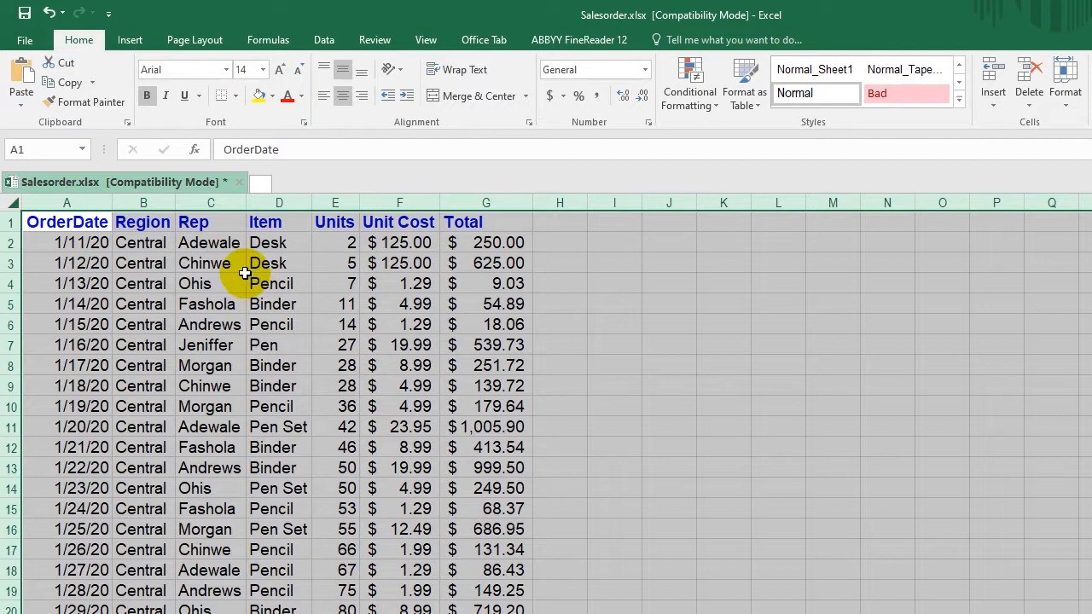
{"action": "key", "text": "ctrl+z"}
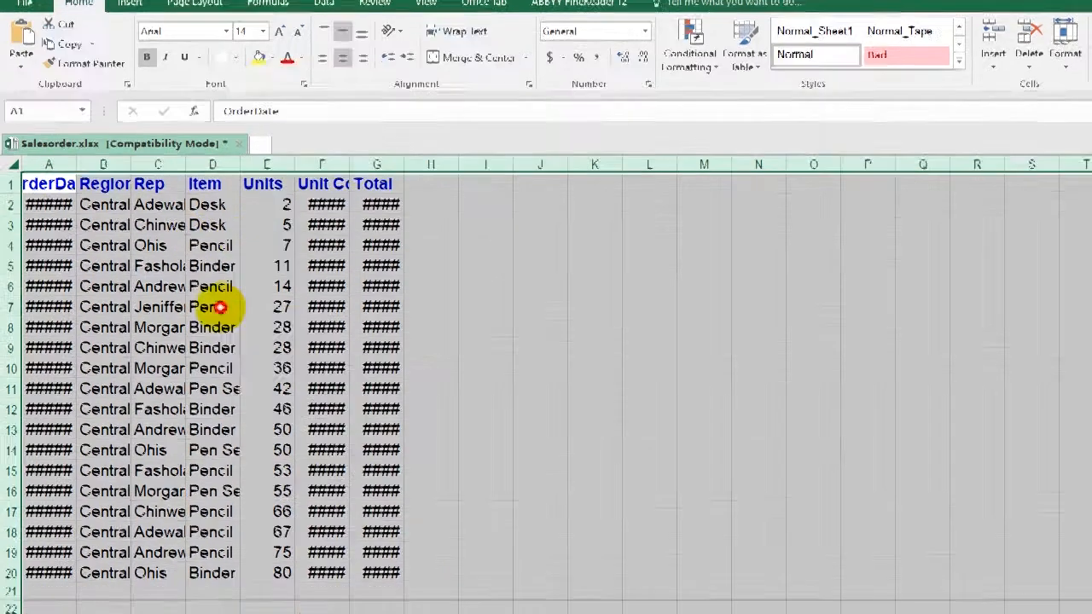
{"action": "left_click", "coordinate": [220, 344]}
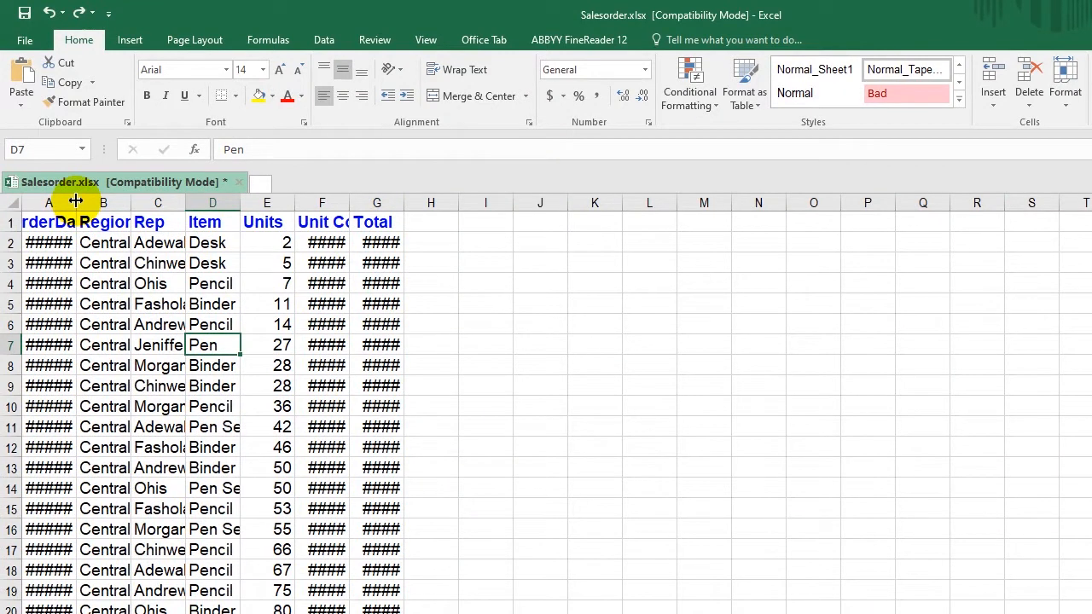
AutoFit columns A, B and C, then select the whole sheet and AutoFit every column at once
{"action": "double_click", "coordinate": [76, 200]}
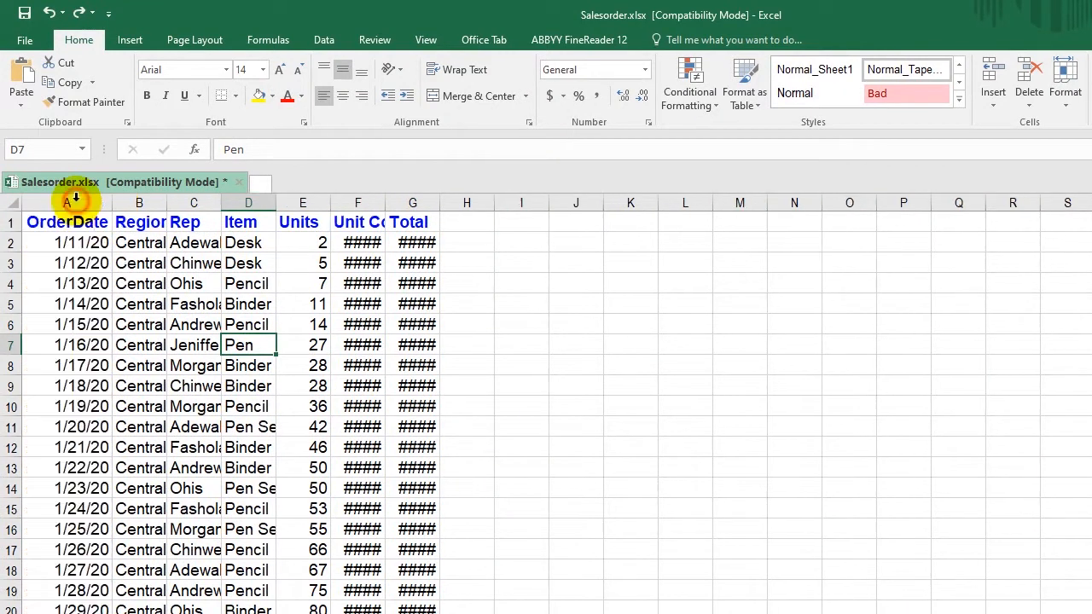
{"action": "double_click", "coordinate": [165, 205]}
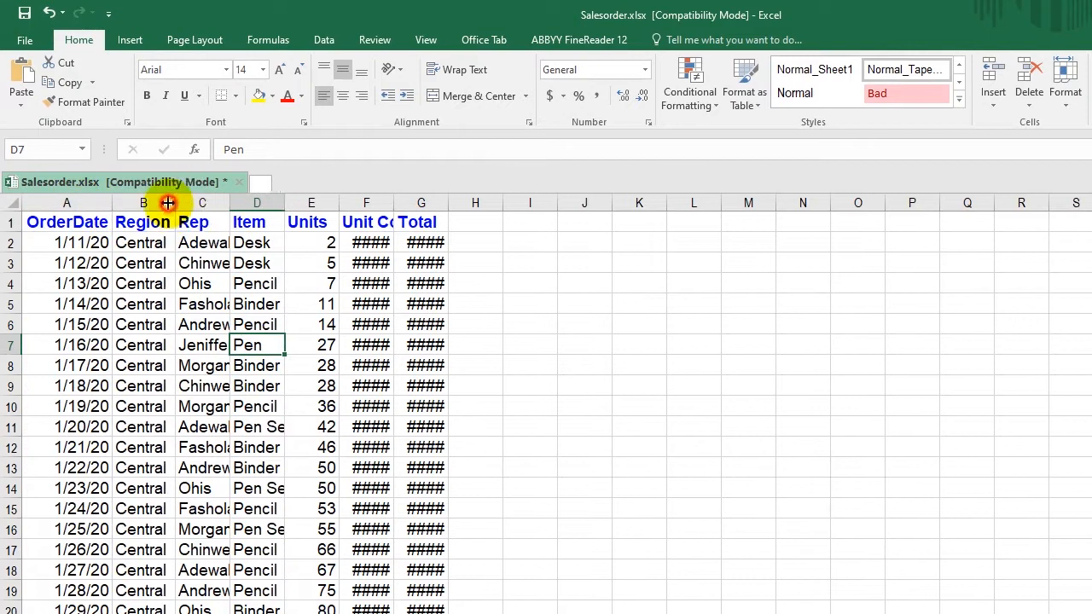
{"action": "double_click", "coordinate": [229, 203]}
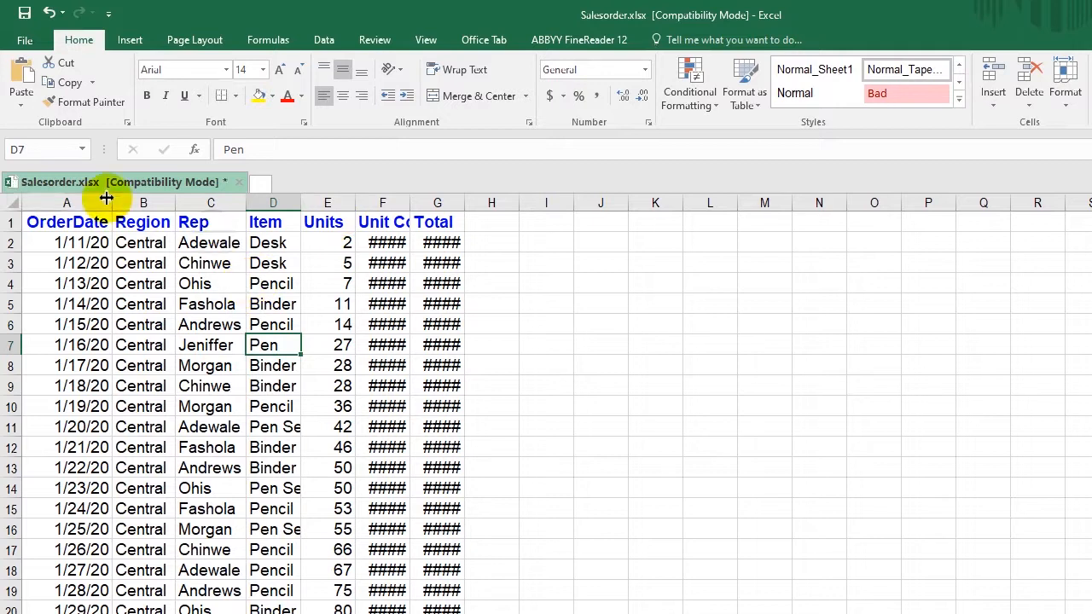
{"action": "left_click", "coordinate": [12, 203]}
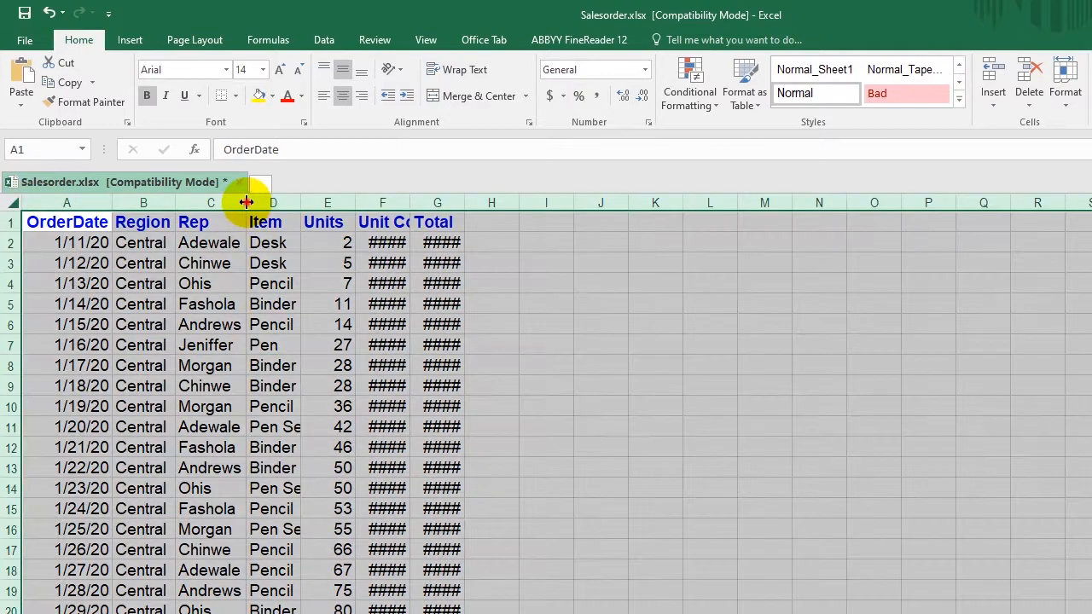
{"action": "double_click", "coordinate": [246, 202]}
{"action": "left_click", "coordinate": [281, 261]}
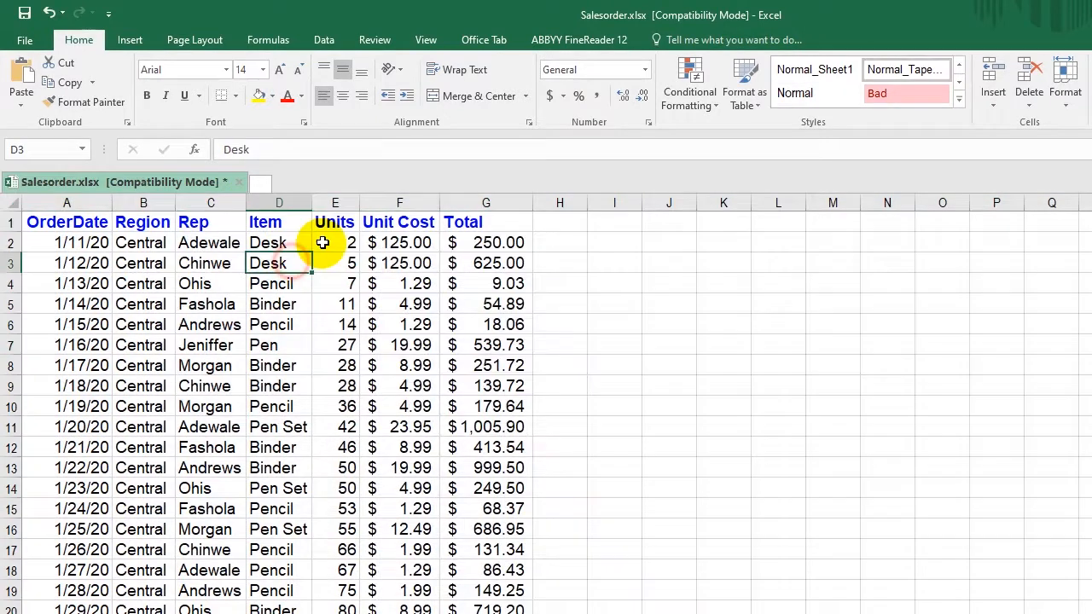
{"action": "left_click", "coordinate": [337, 202]}
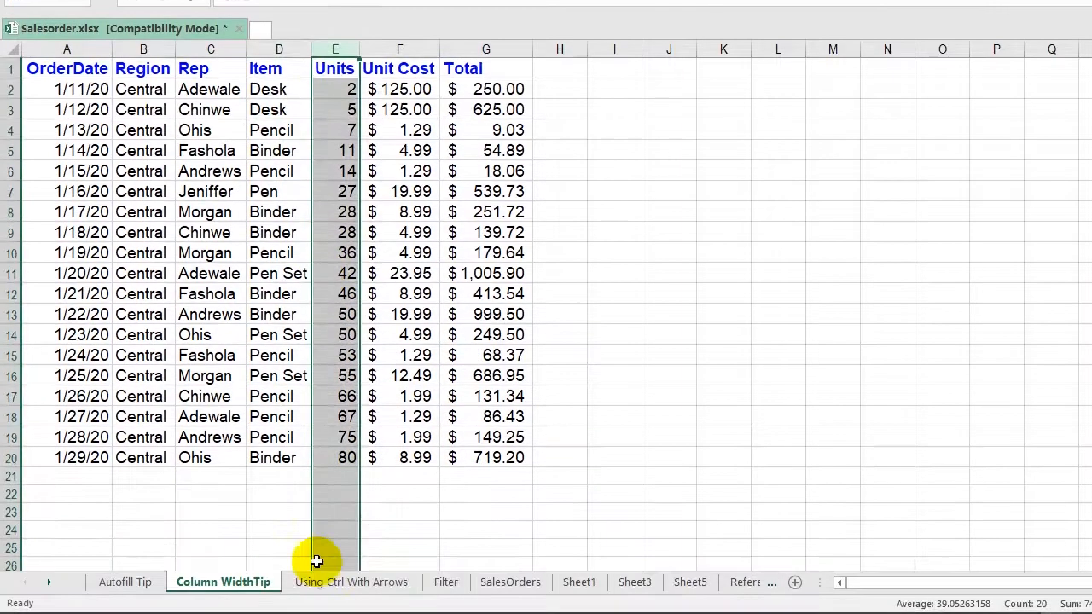
Switch to the Using Ctrl With Arrows sheet, scroll down to row 7944 and back to the top
{"action": "left_click", "coordinate": [330, 586]}
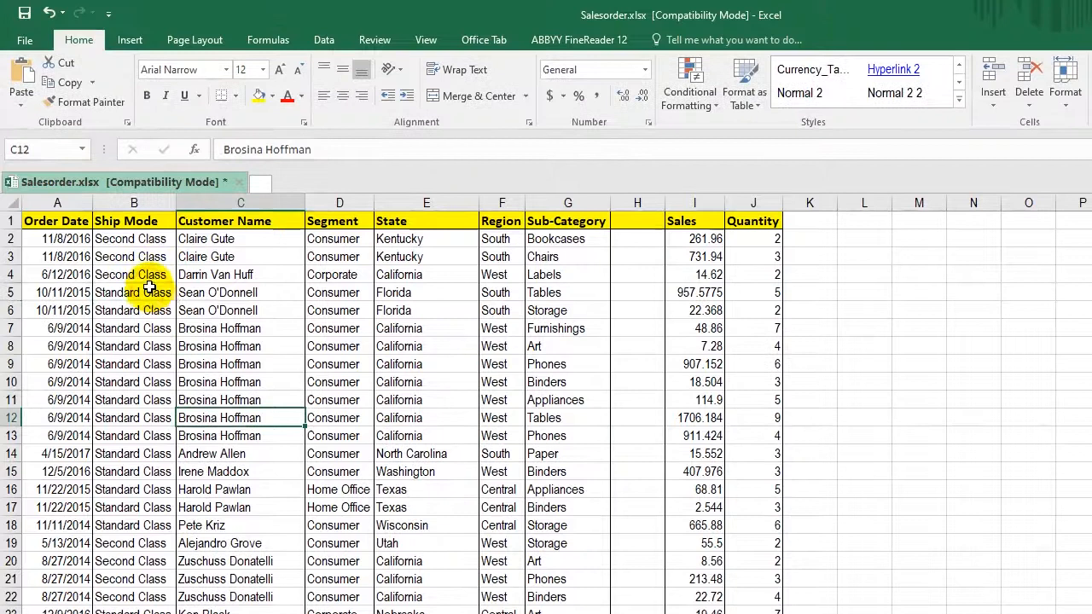
{"action": "left_click", "coordinate": [149, 289]}
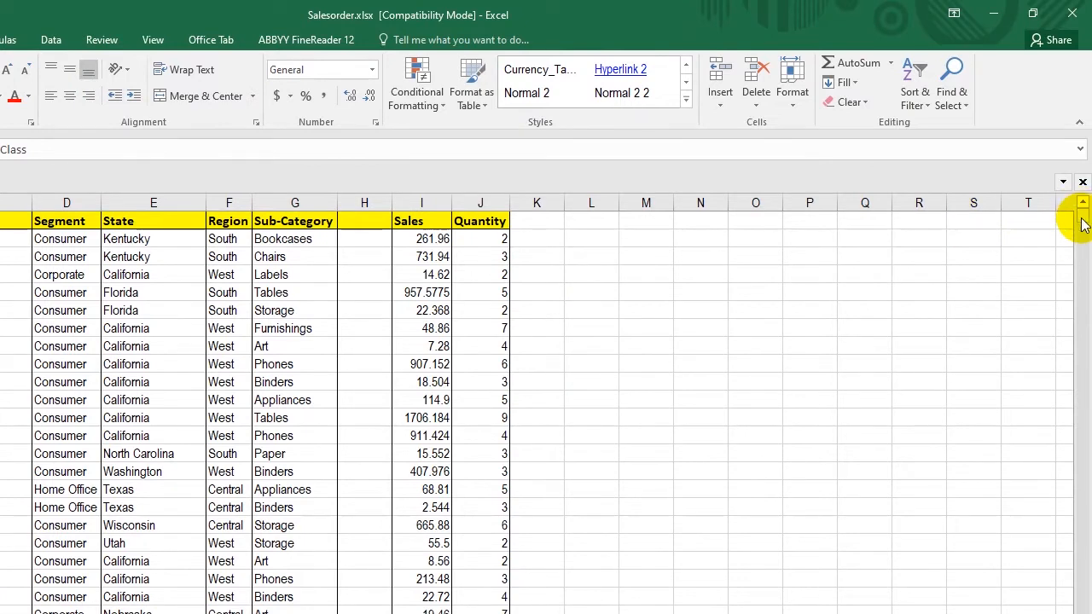
{"action": "left_click_drag", "start_coordinate": [1082, 223], "coordinate": [1072, 462]}
{"action": "left_click_drag", "start_coordinate": [1072, 314], "coordinate": [1079, 457]}
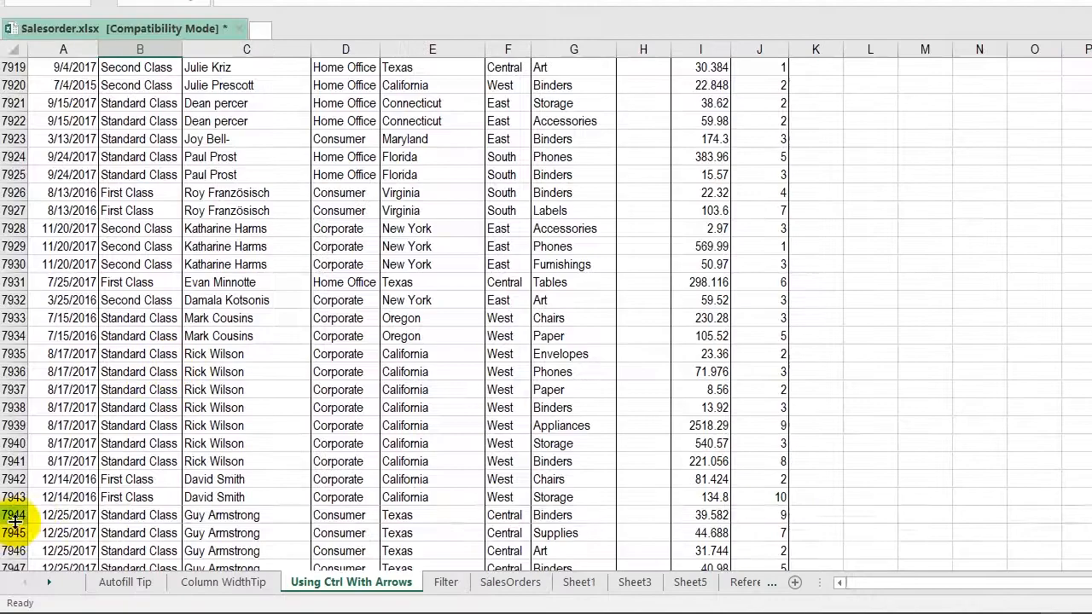
{"action": "left_click", "coordinate": [13, 515]}
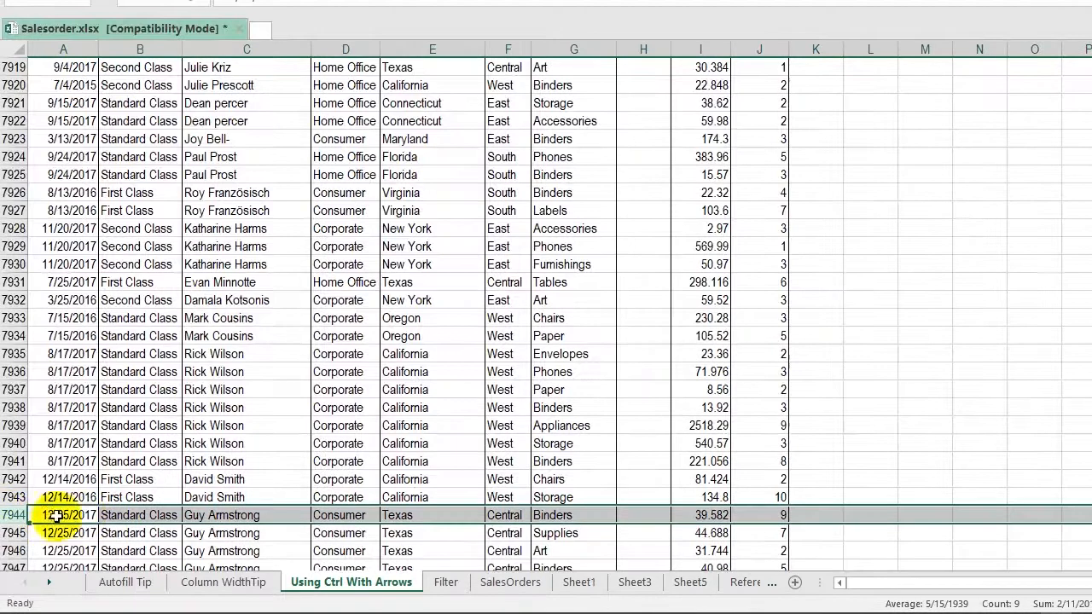
{"action": "left_click_drag", "start_coordinate": [1080, 458], "coordinate": [1073, 234]}
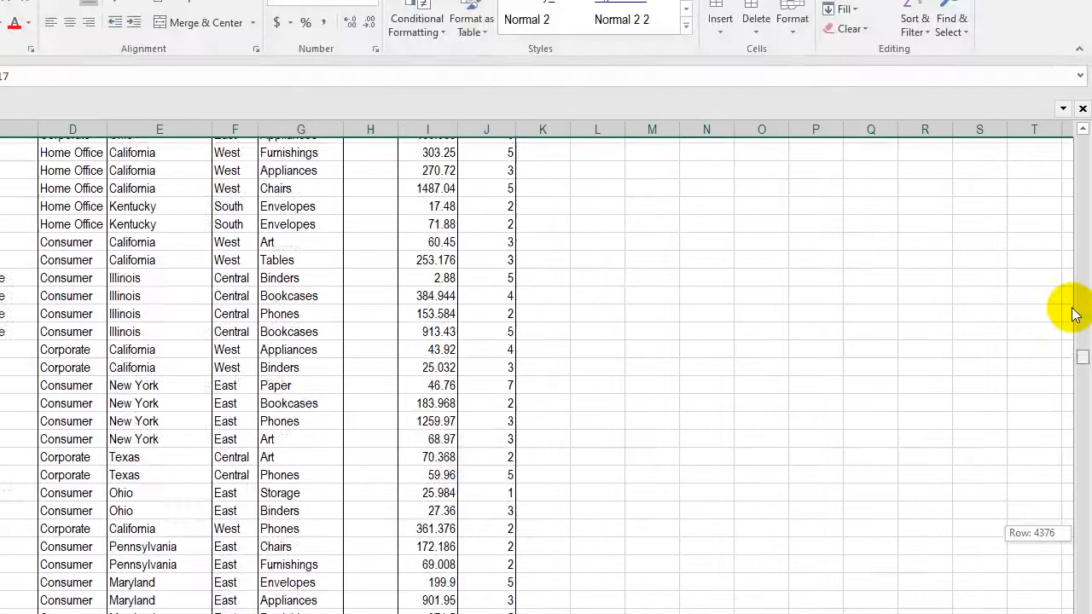
{"action": "left_click_drag", "start_coordinate": [1073, 316], "coordinate": [1079, 135]}
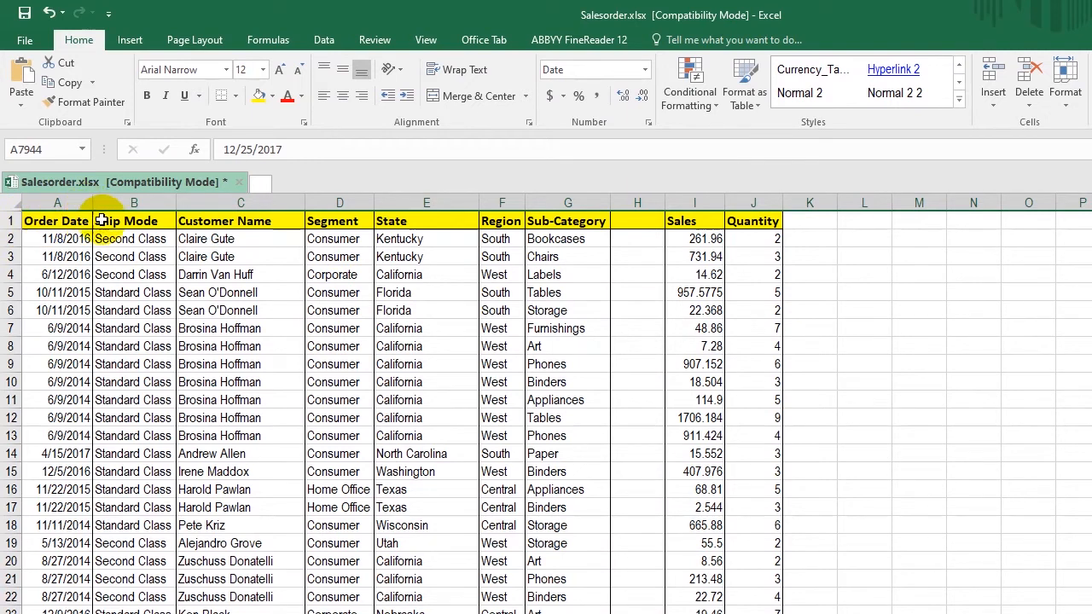
{"action": "left_click", "coordinate": [46, 220]}
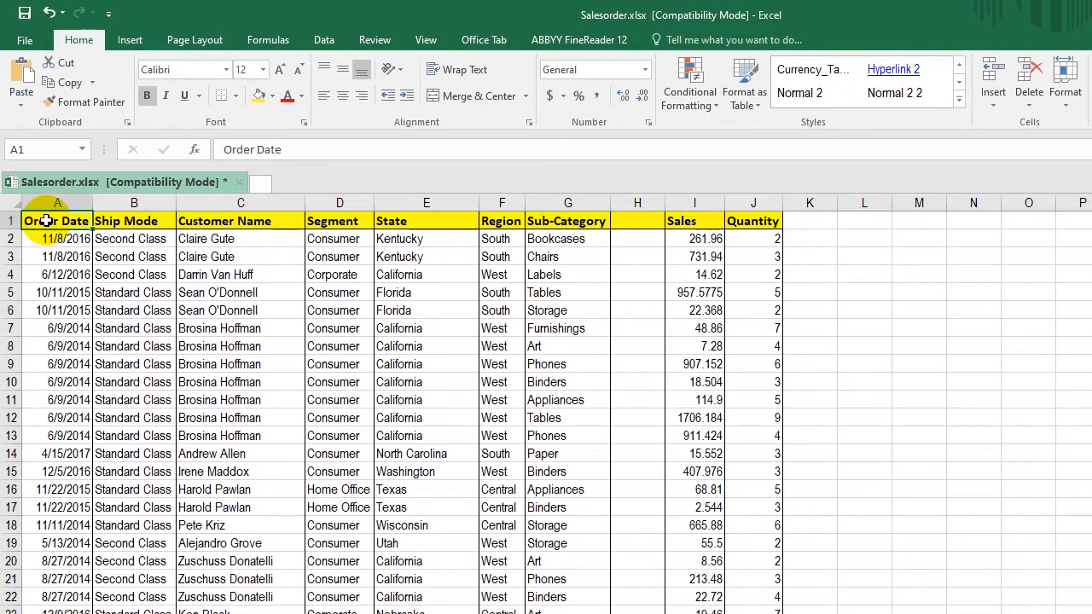
{"action": "left_click_drag", "start_coordinate": [47, 221], "coordinate": [766, 348]}
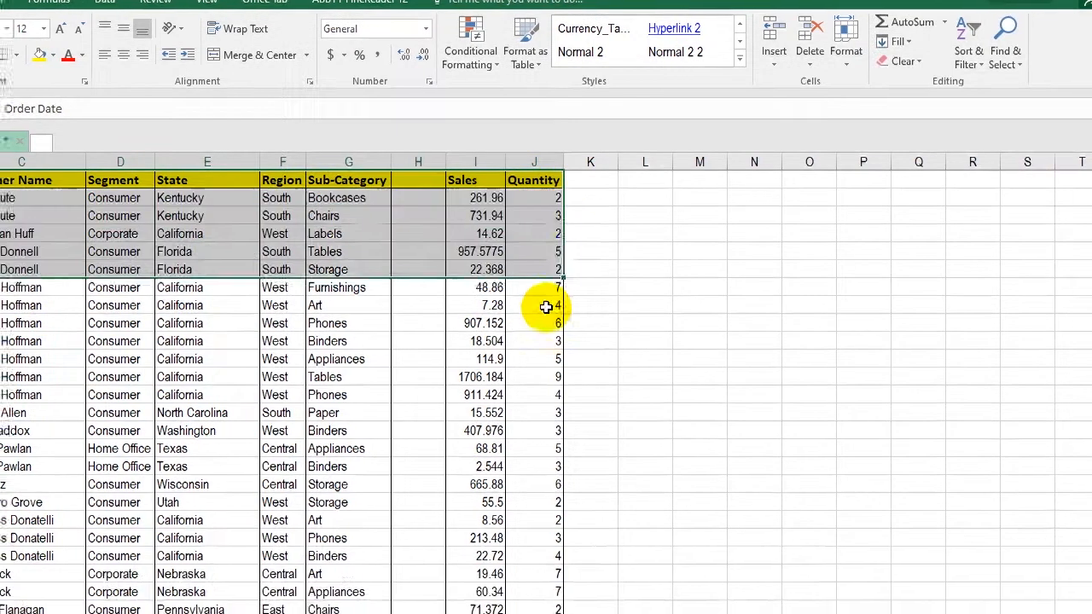
{"action": "left_click_drag", "start_coordinate": [546, 307], "coordinate": [555, 422]}
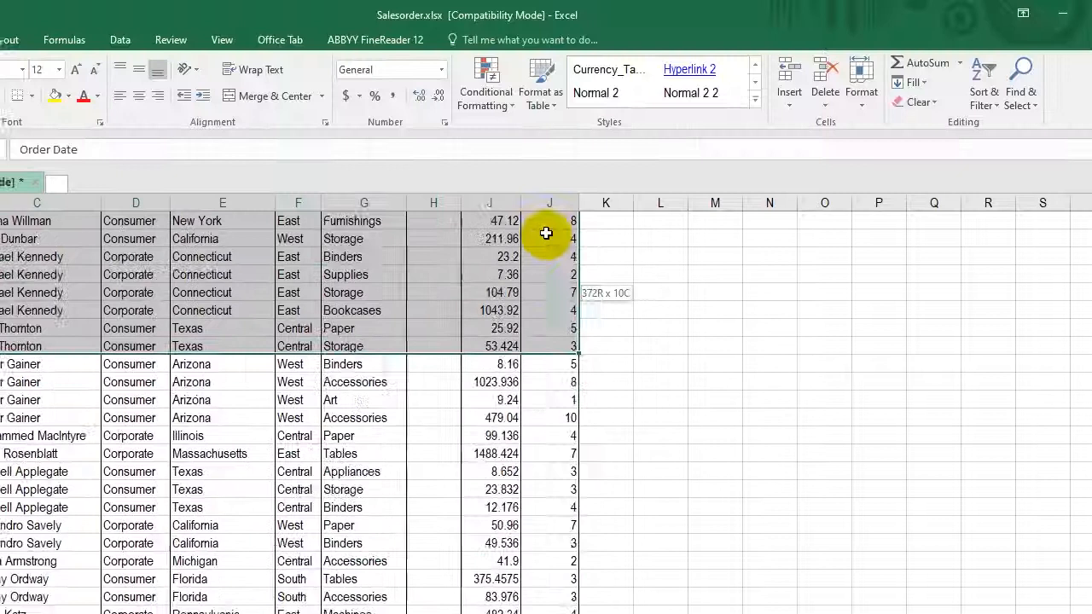
{"action": "left_click_drag", "start_coordinate": [546, 233], "coordinate": [546, 160]}
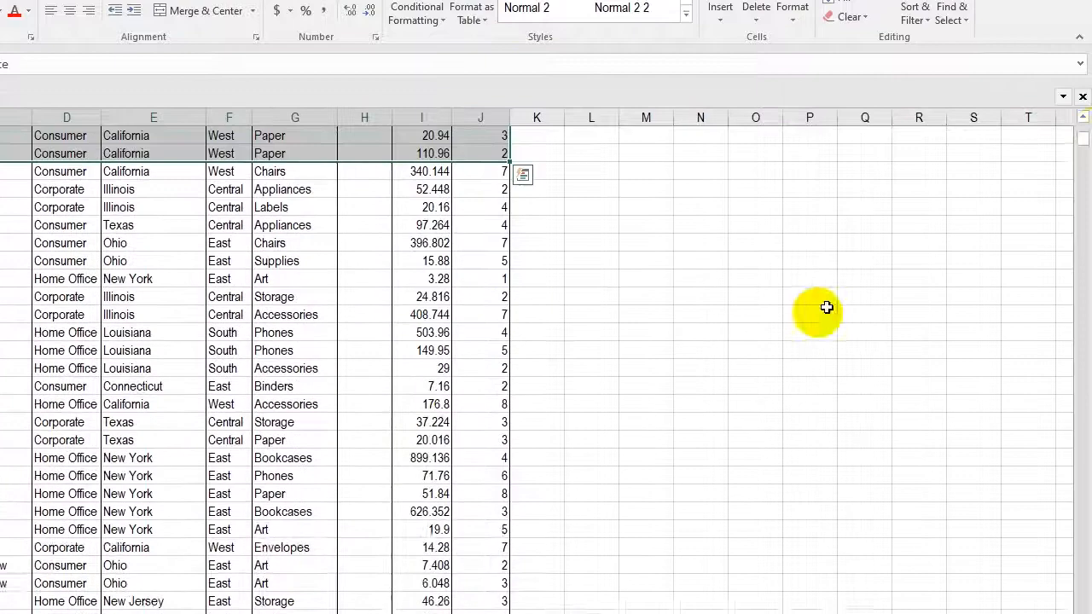
{"action": "left_click_drag", "start_coordinate": [1081, 224], "coordinate": [1076, 182]}
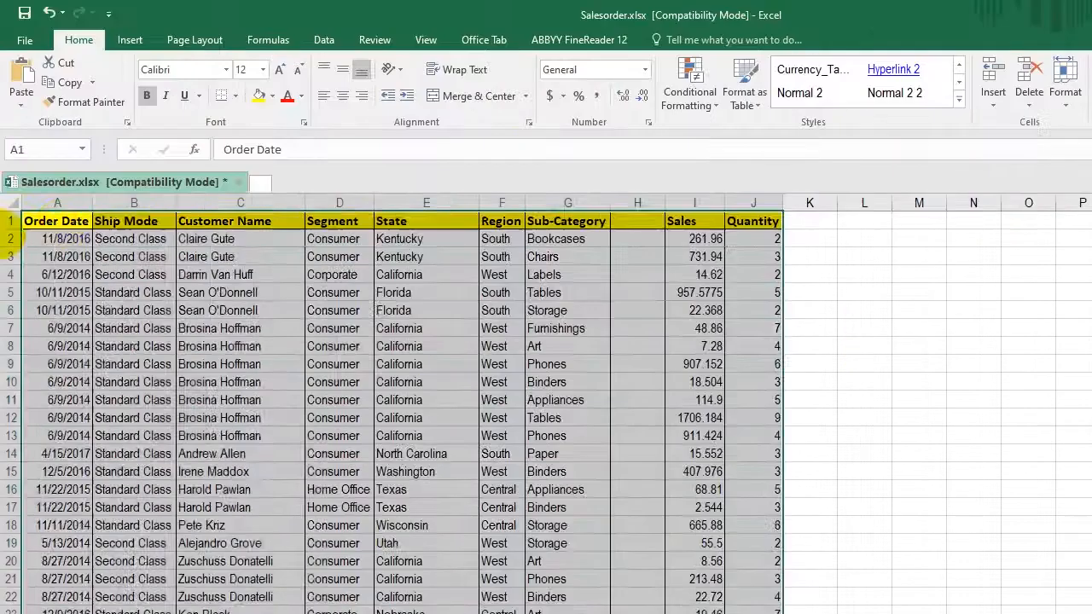
{"action": "left_click", "coordinate": [57, 222]}
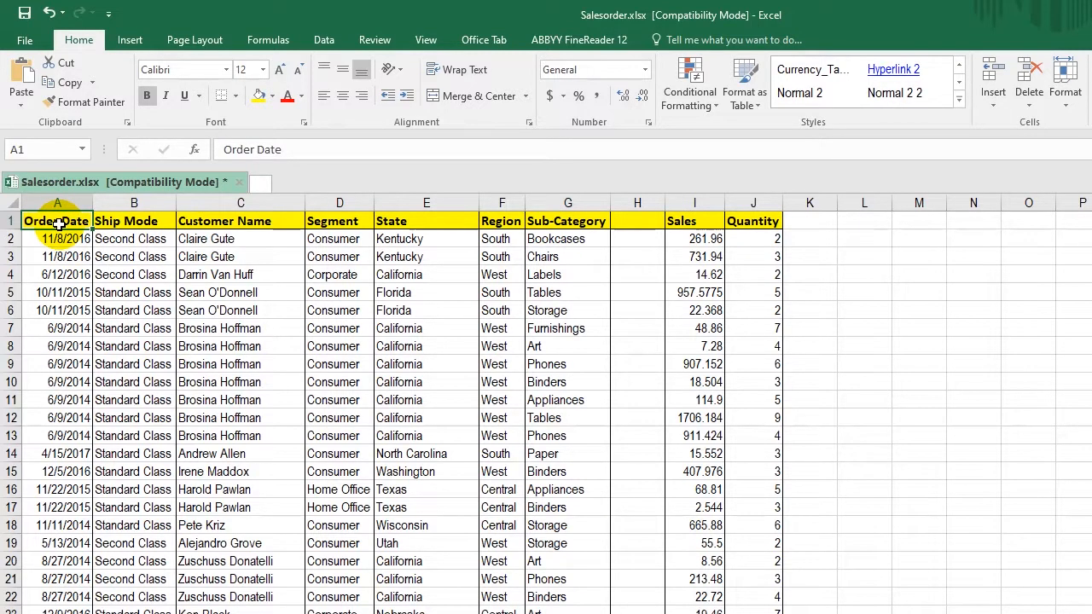
{"action": "key", "text": "ctrl+Right"}
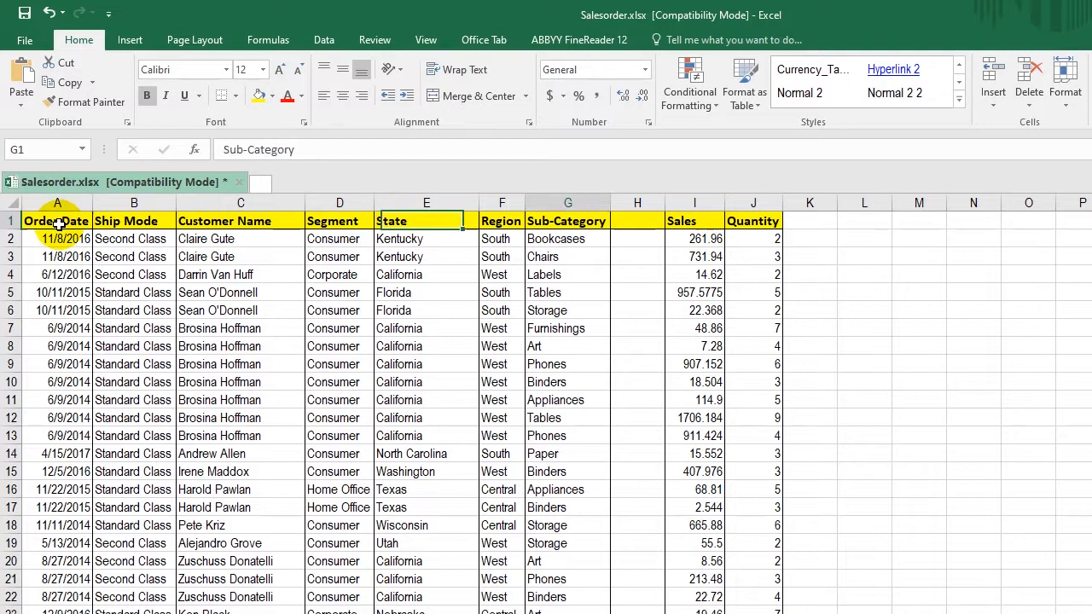
{"action": "key", "text": "ctrl+Right"}
{"action": "key", "text": "ctrl+Right"}
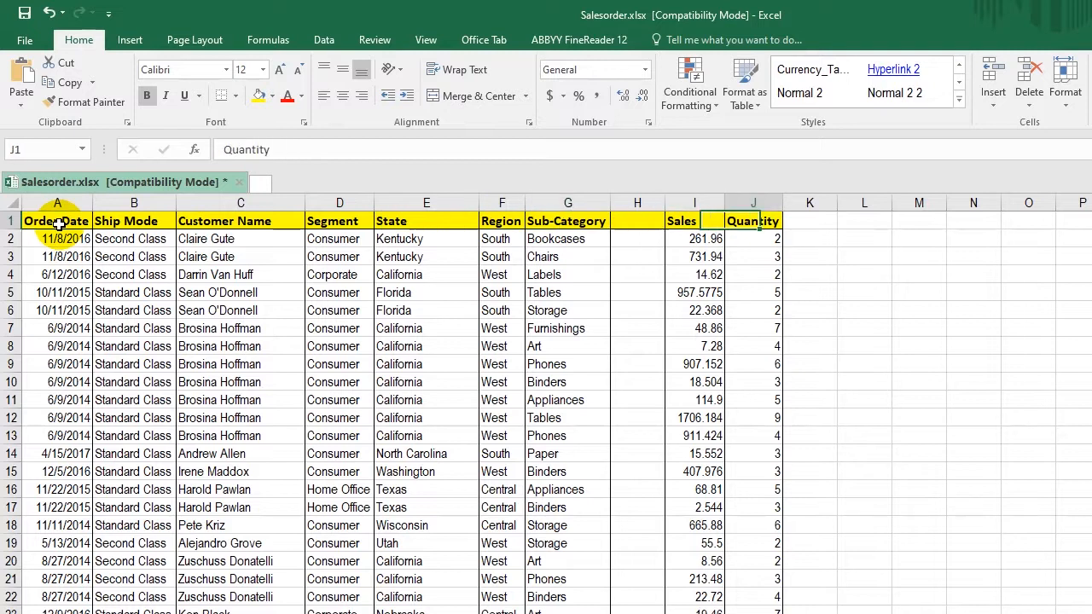
{"action": "key", "text": "ctrl+Left"}
{"action": "key", "text": "ctrl+Left"}
{"action": "key", "text": "ctrl+Left"}
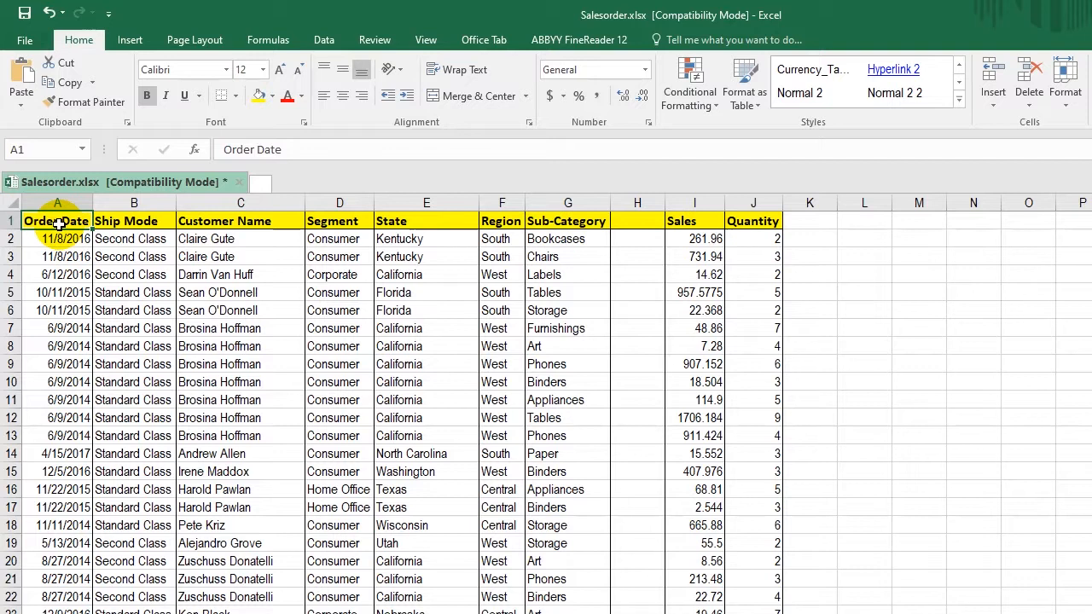
{"action": "key", "text": "ctrl+Right"}
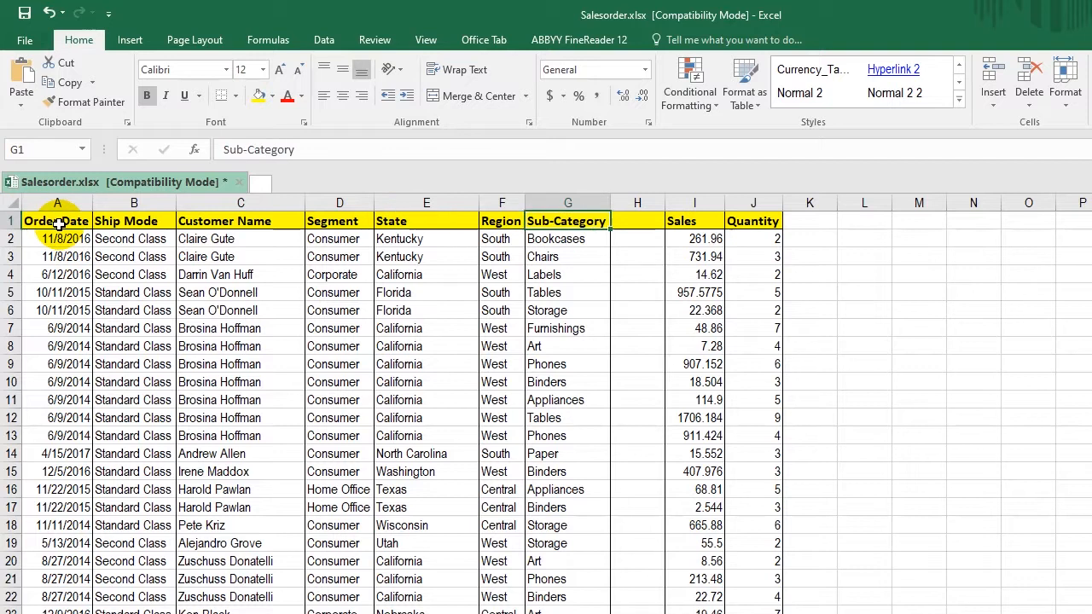
{"action": "key", "text": "ctrl+Right"}
{"action": "key", "text": "ctrl+Right"}
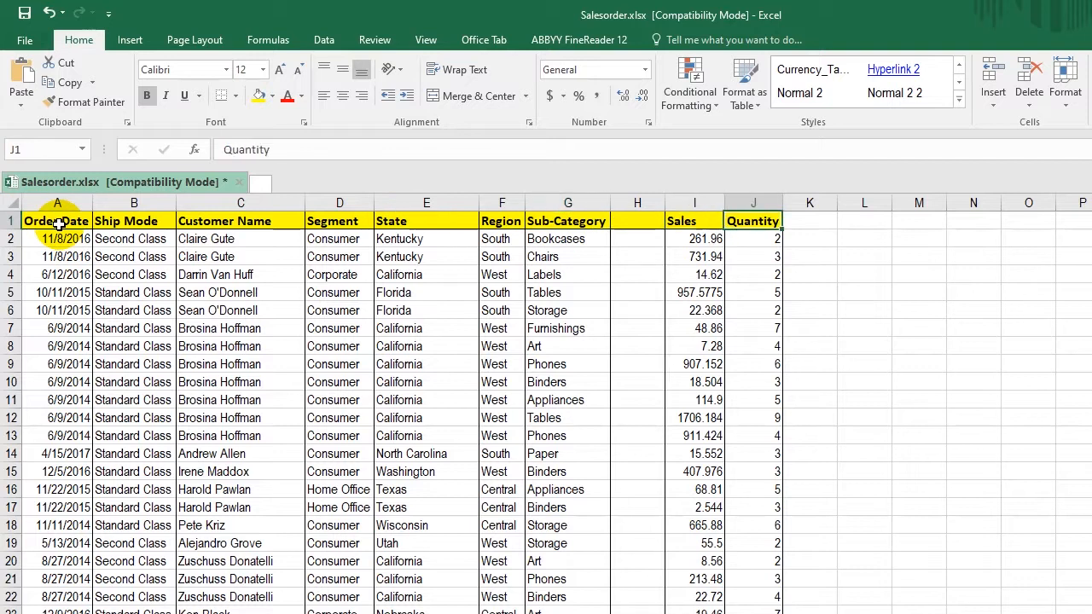
{"action": "key", "text": "ctrl+Left"}
{"action": "key", "text": "ctrl+Left"}
{"action": "key", "text": "ctrl+Left"}
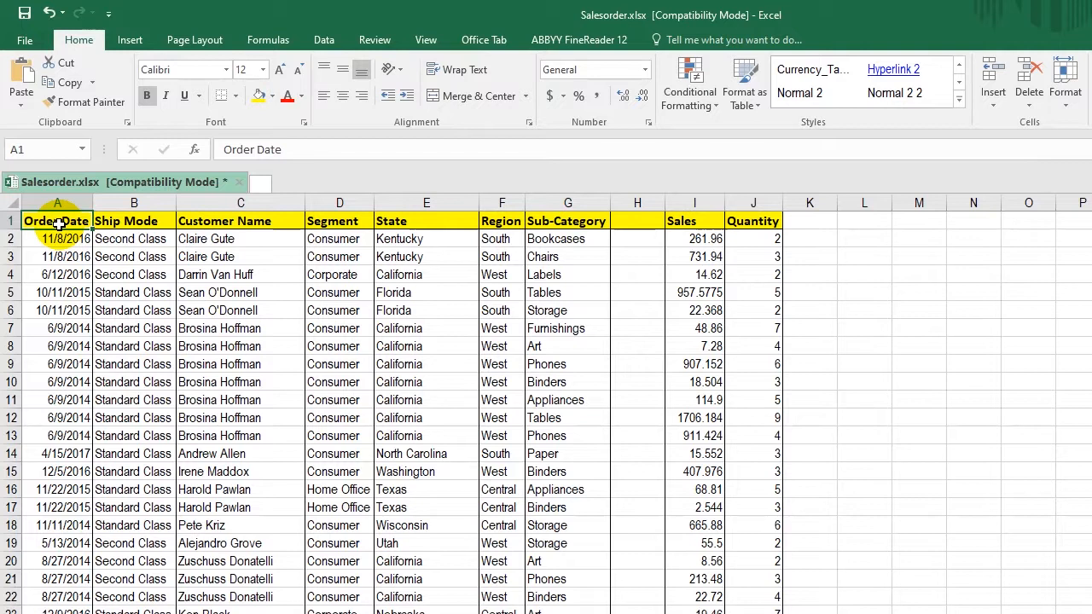
{"action": "key", "text": "ctrl+Down"}
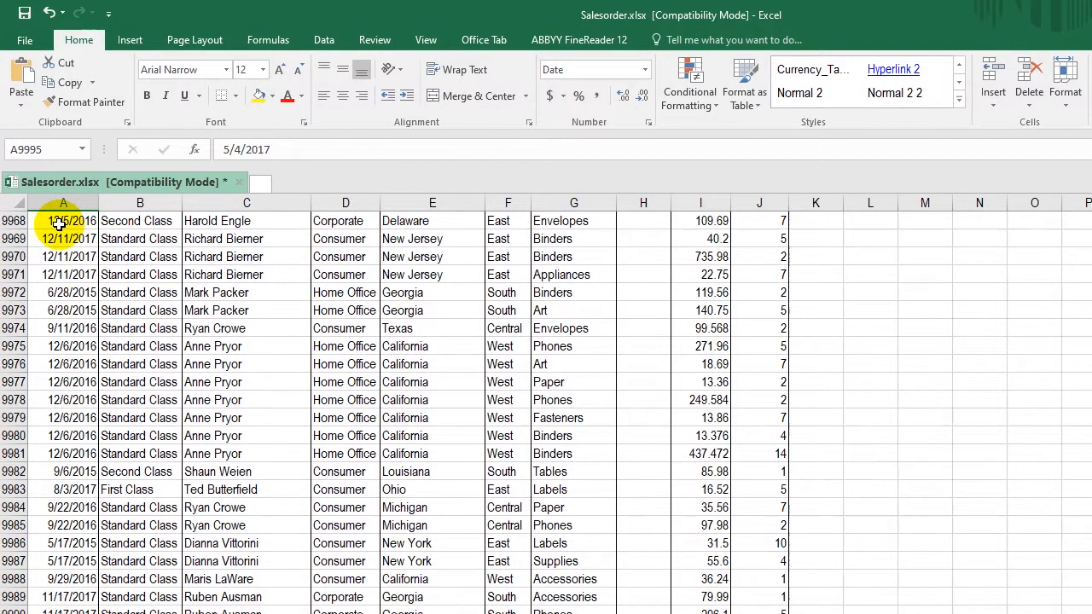
{"action": "key", "text": "ctrl+Up"}
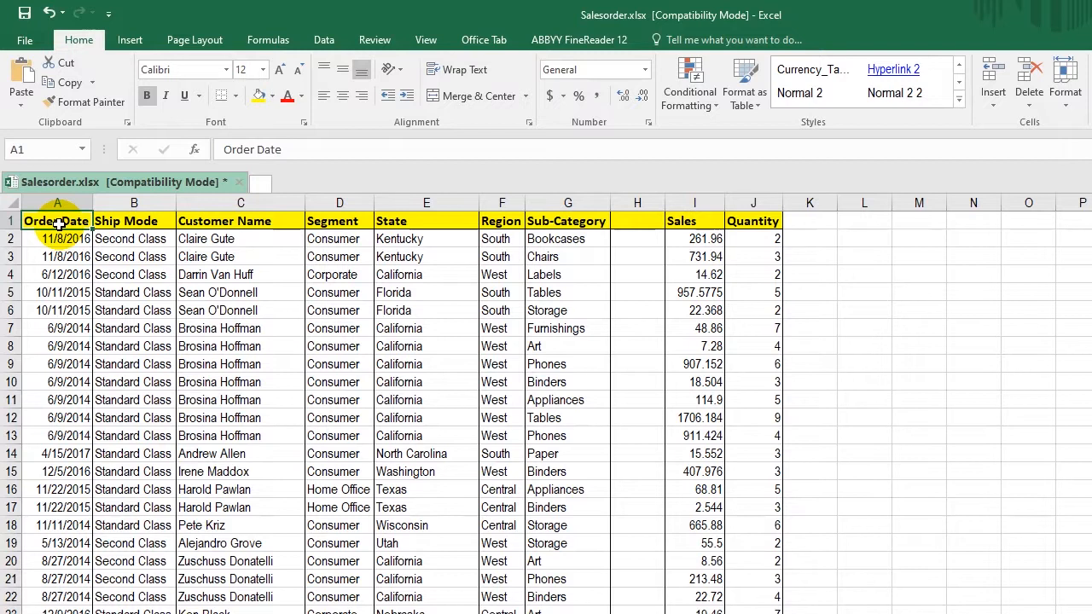
{"action": "key", "text": "ctrl+End"}
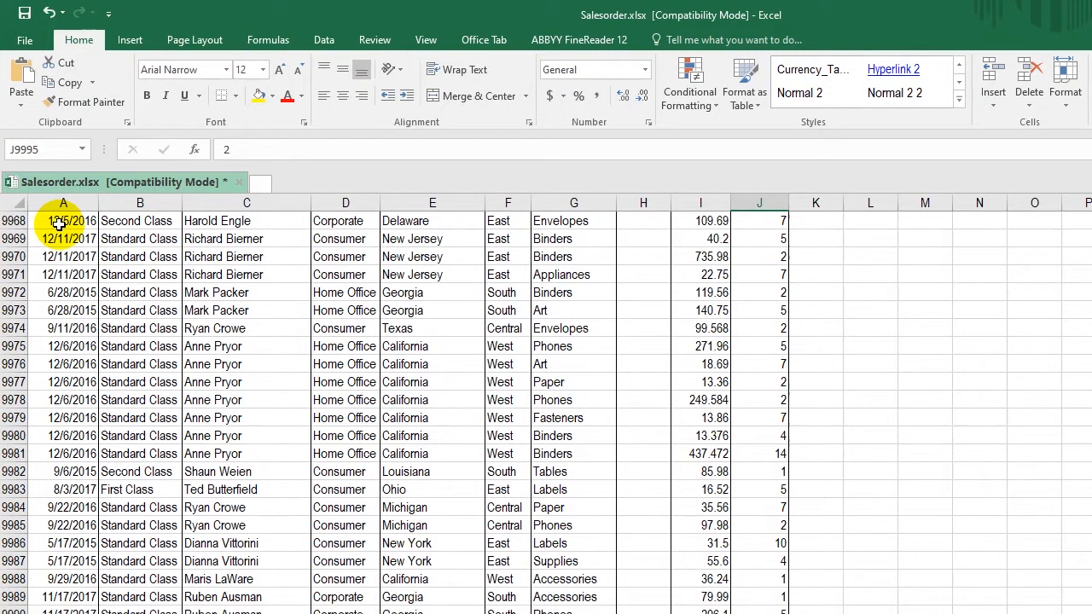
{"action": "key", "text": "ctrl+Home"}
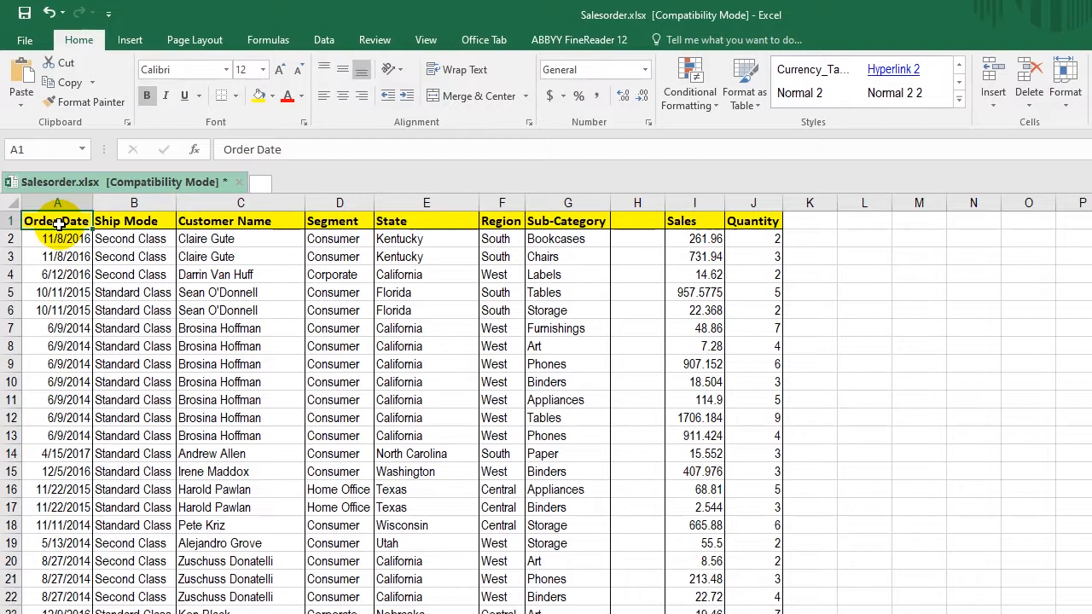
{"action": "key", "text": "shift+Right"}
{"action": "key", "text": "shift+Right"}
{"action": "key", "text": "shift+Right"}
{"action": "key", "text": "shift+Right"}
{"action": "key", "text": "shift+Right"}
{"action": "key", "text": "shift+Right"}
{"action": "key", "text": "shift+Right"}
{"action": "key", "text": "shift+Right"}
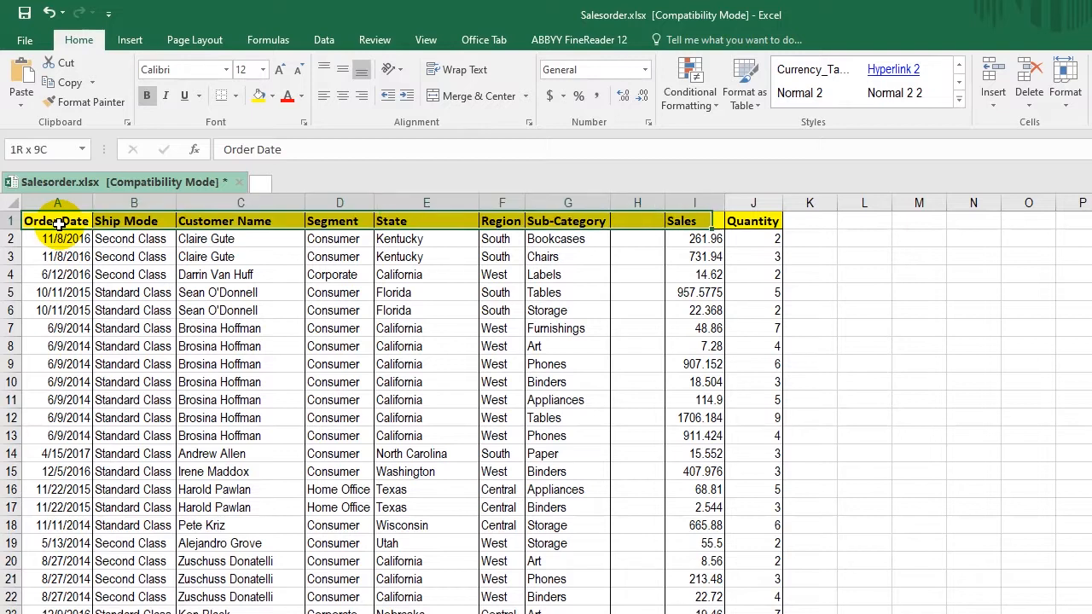
{"action": "key", "text": "shift+Right"}
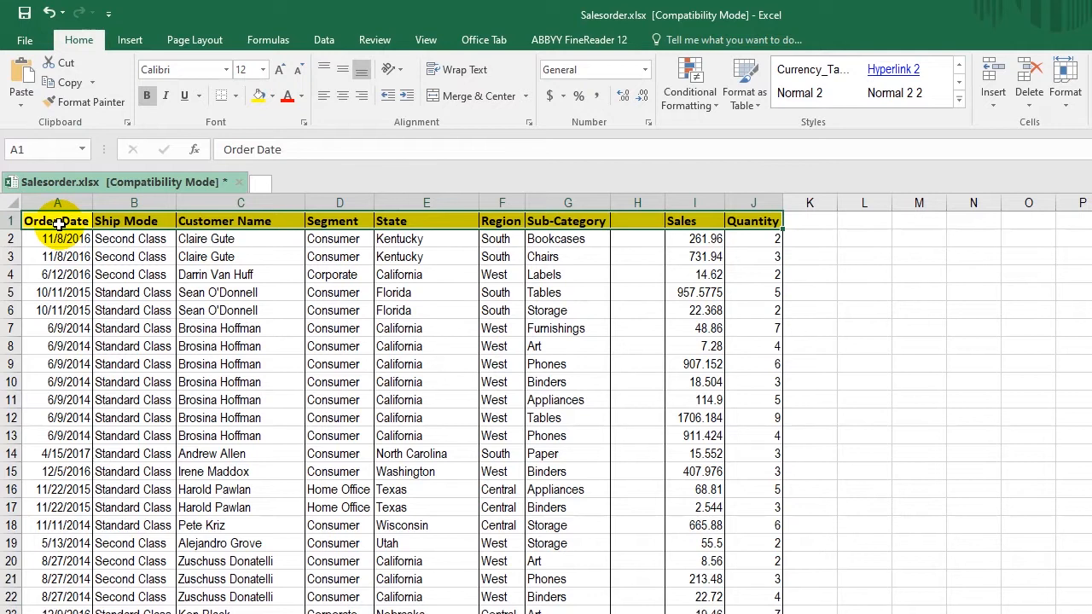
{"action": "key", "text": "ctrl+shift+End"}
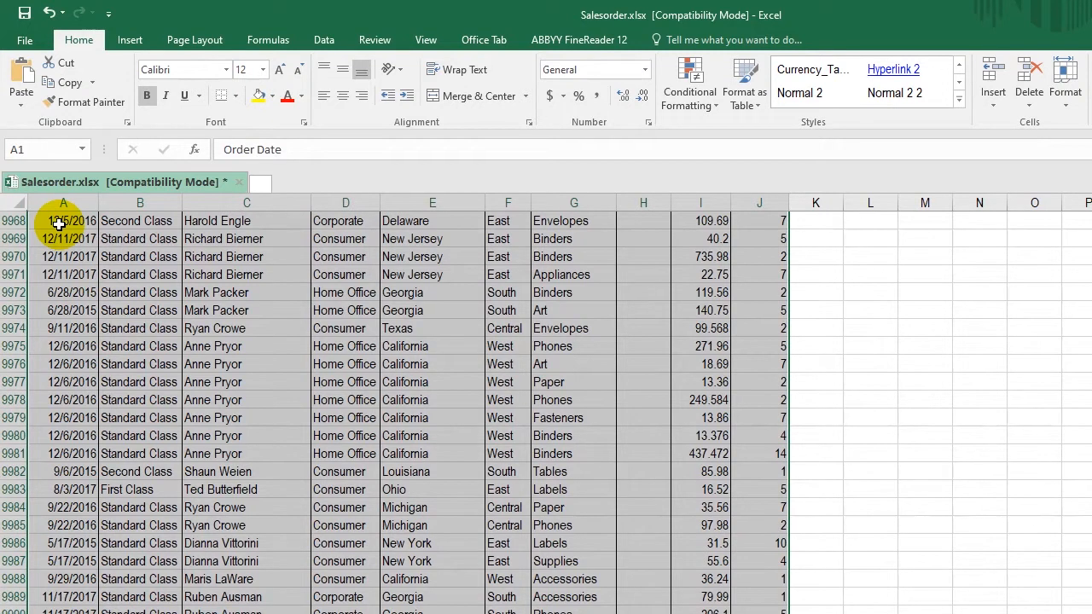
{"action": "key", "text": "ctrl+Home"}
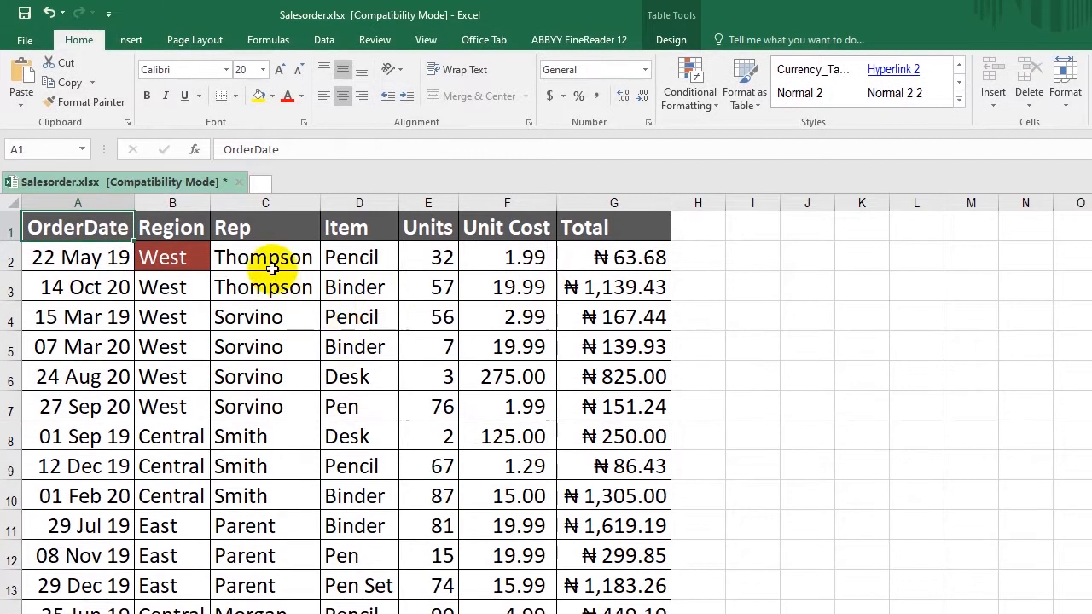
Apply Filter from Sort & Filter to add header filter arrows, then select header row 1
{"action": "key", "text": "Down"}
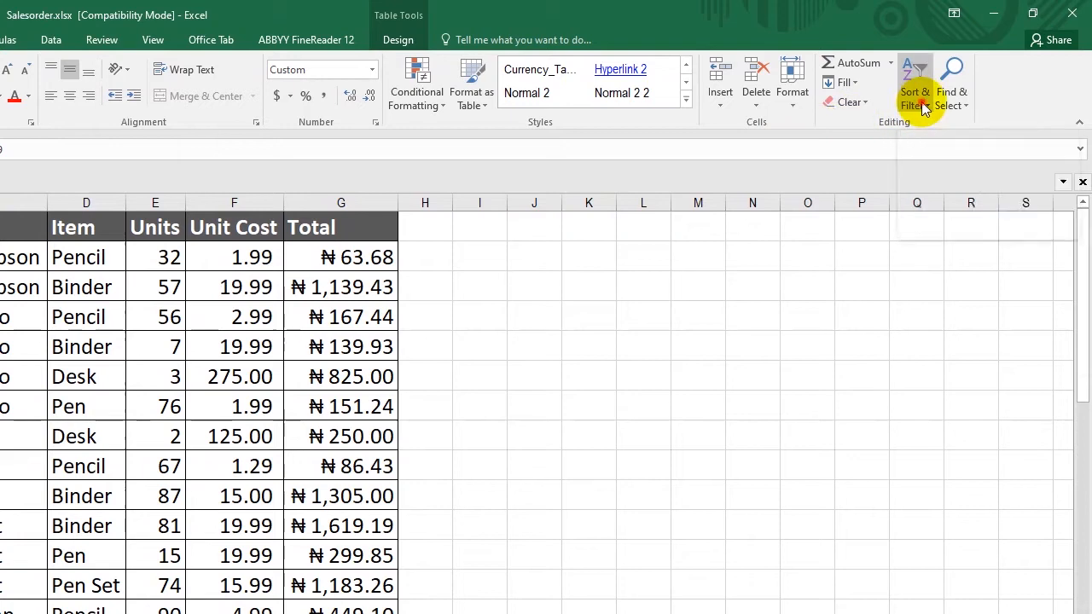
{"action": "left_click", "coordinate": [919, 104]}
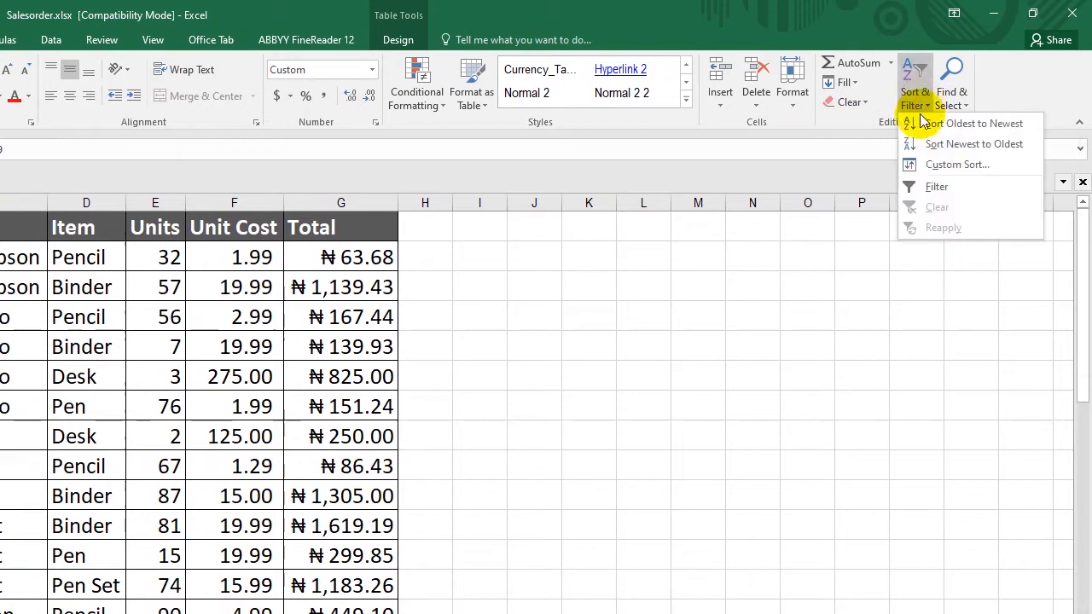
{"action": "left_click", "coordinate": [937, 187]}
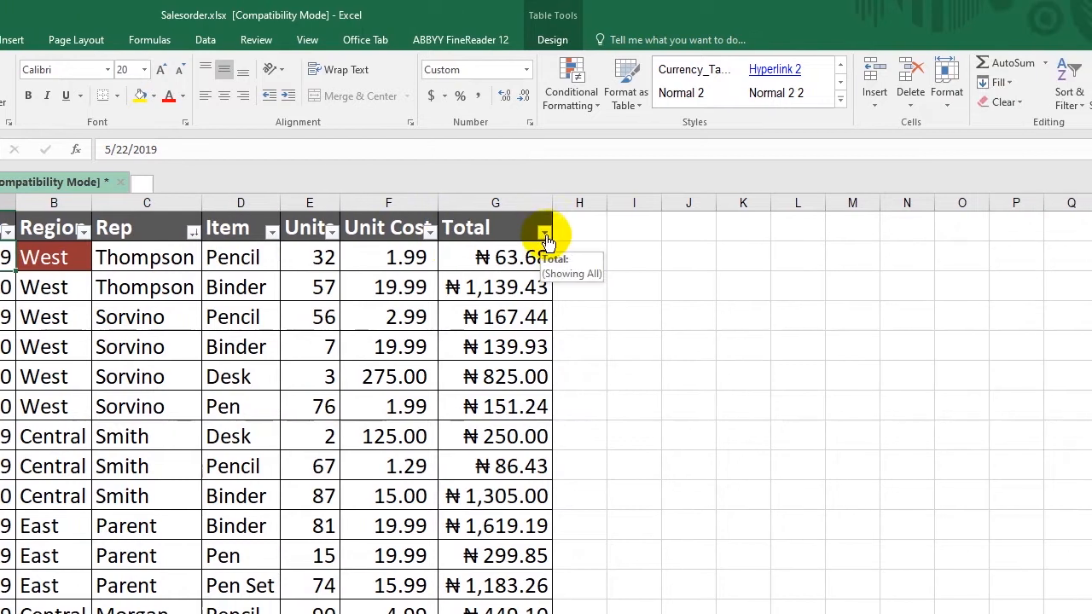
{"action": "left_click", "coordinate": [502, 228]}
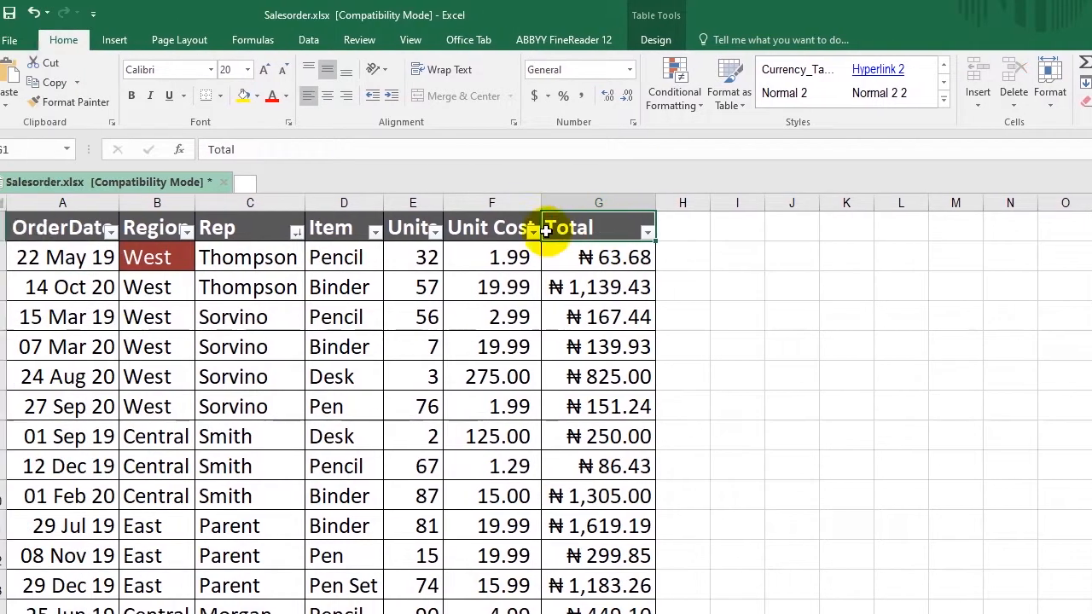
{"action": "left_click", "coordinate": [19, 228]}
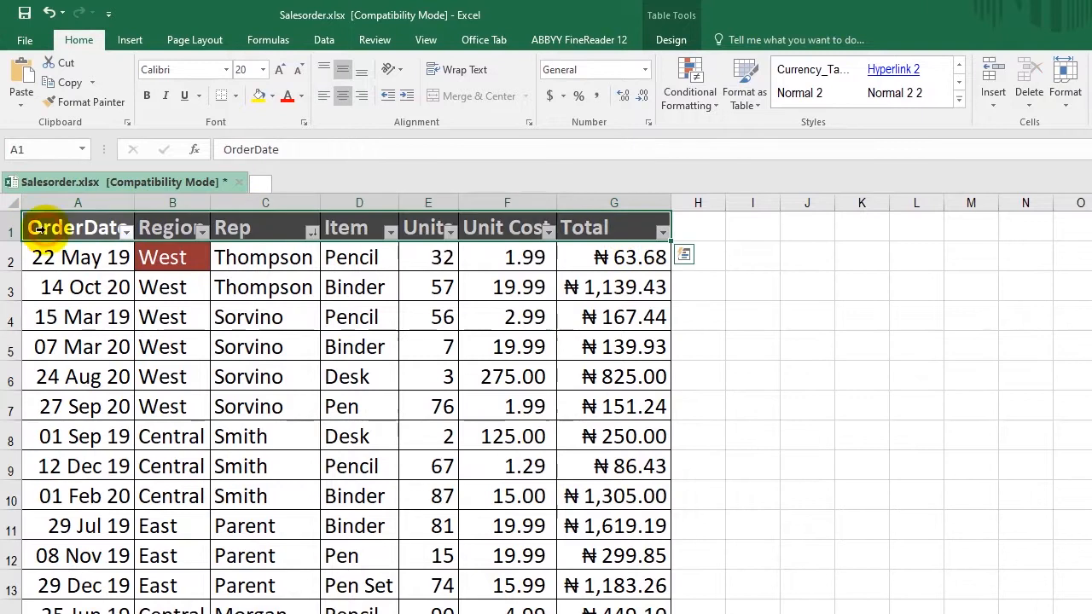
Fill the selected header row A1:G1 with orange from the Fill Color palette
{"action": "left_click", "coordinate": [304, 97]}
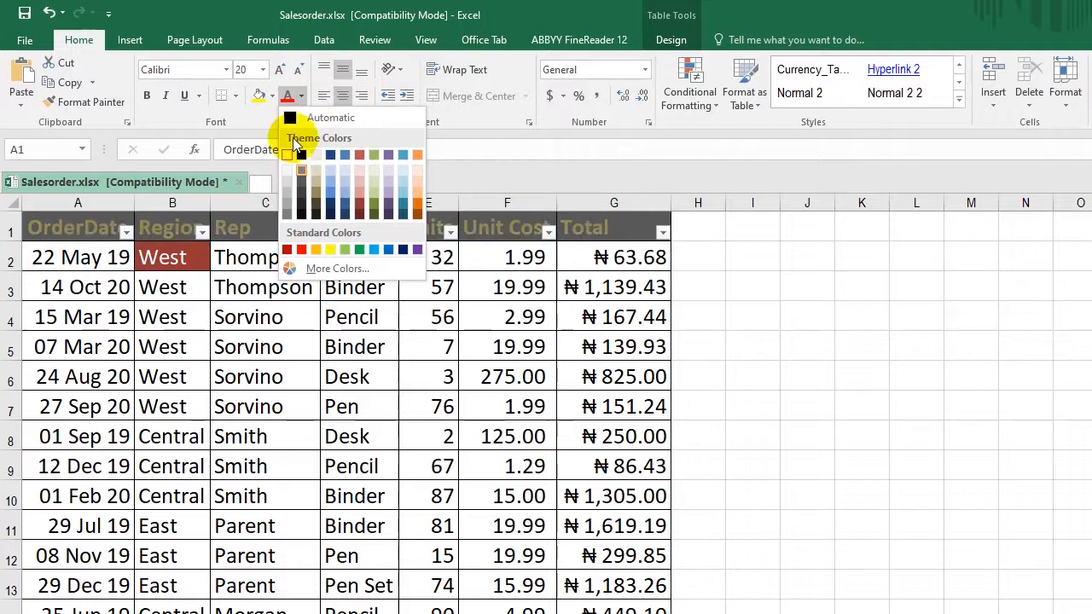
{"action": "left_click", "coordinate": [271, 96]}
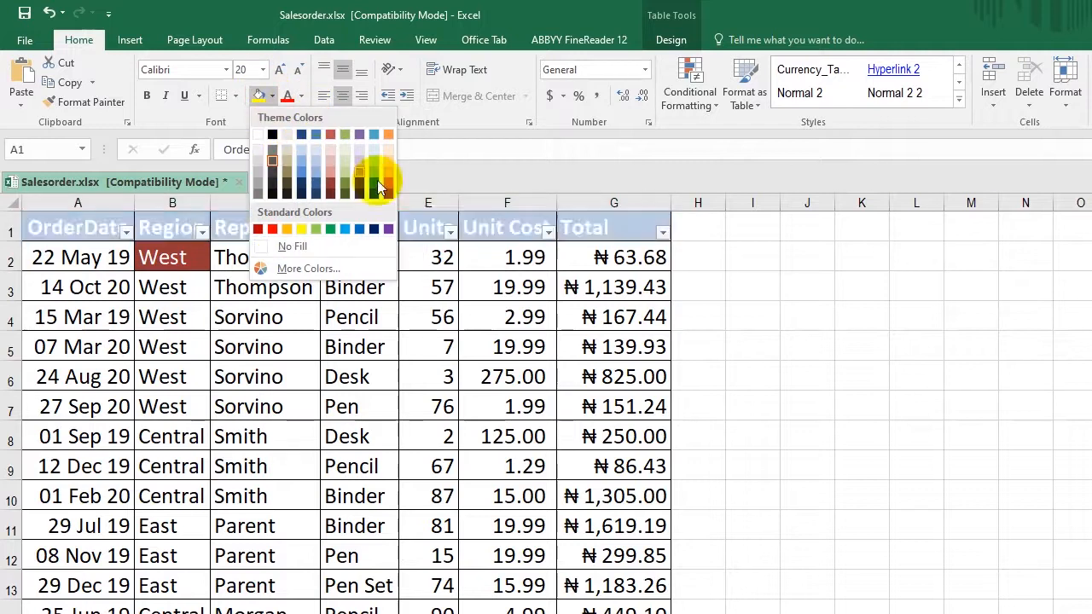
{"action": "left_click", "coordinate": [391, 185]}
{"action": "left_click", "coordinate": [426, 307]}
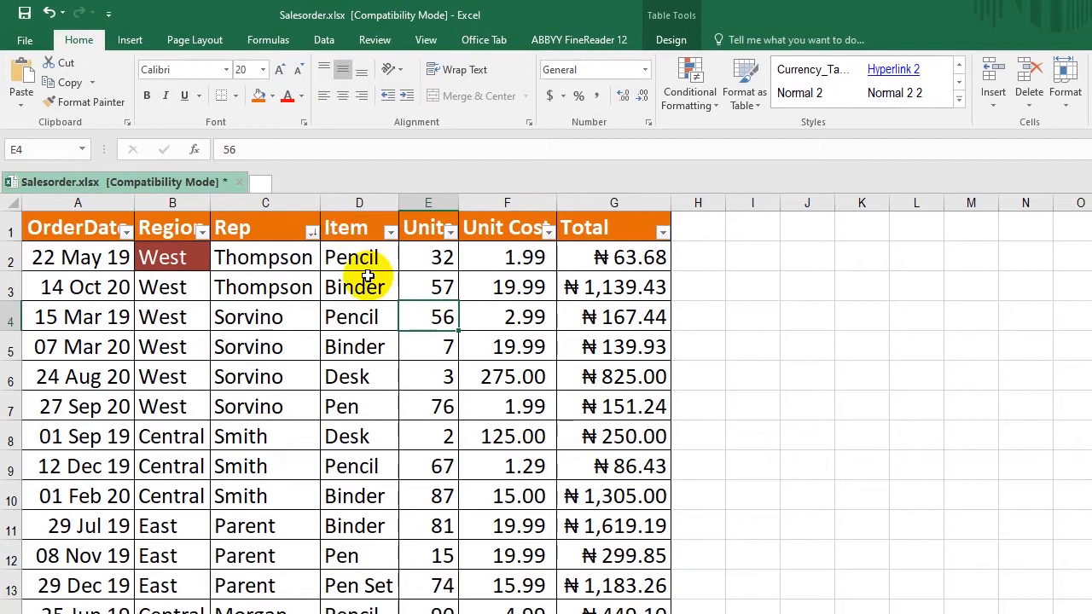
Filter the Rep column to show only one sales rep's three Central-region rows
{"action": "left_click", "coordinate": [312, 232]}
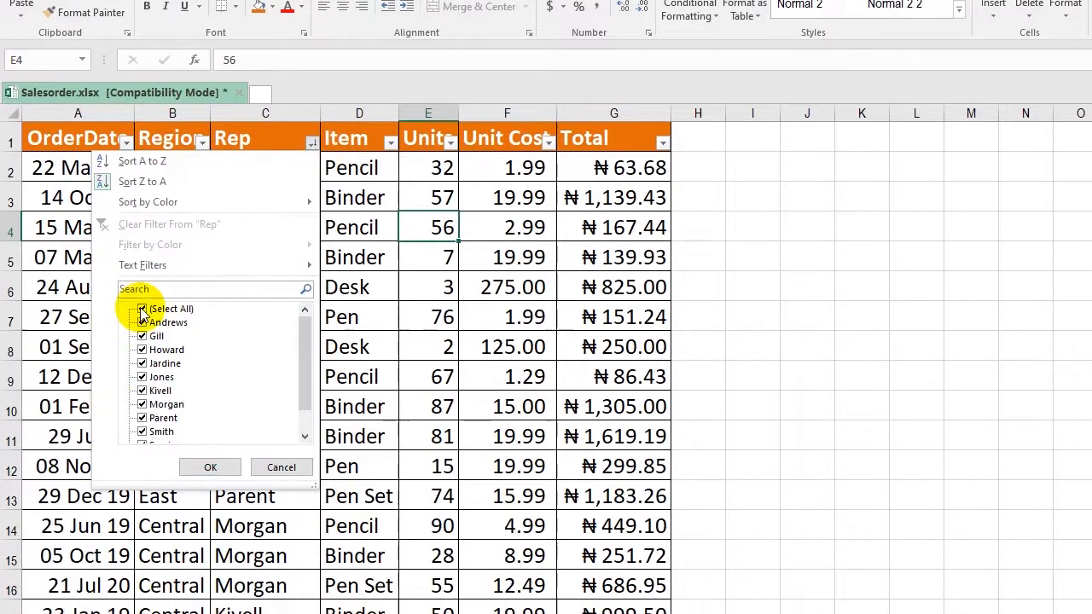
{"action": "left_click", "coordinate": [141, 312]}
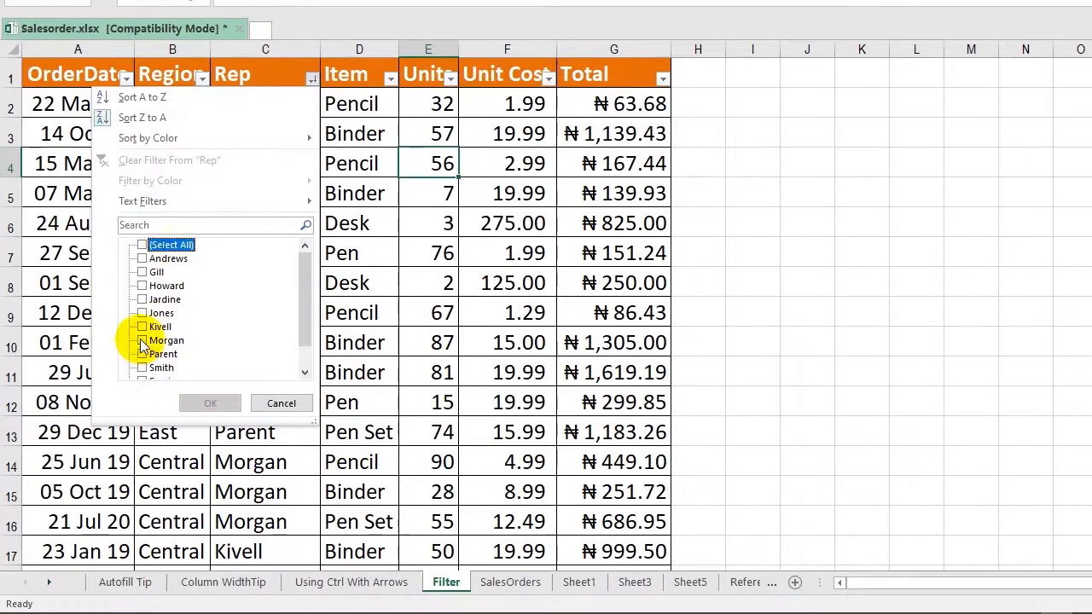
{"action": "left_click", "coordinate": [144, 341]}
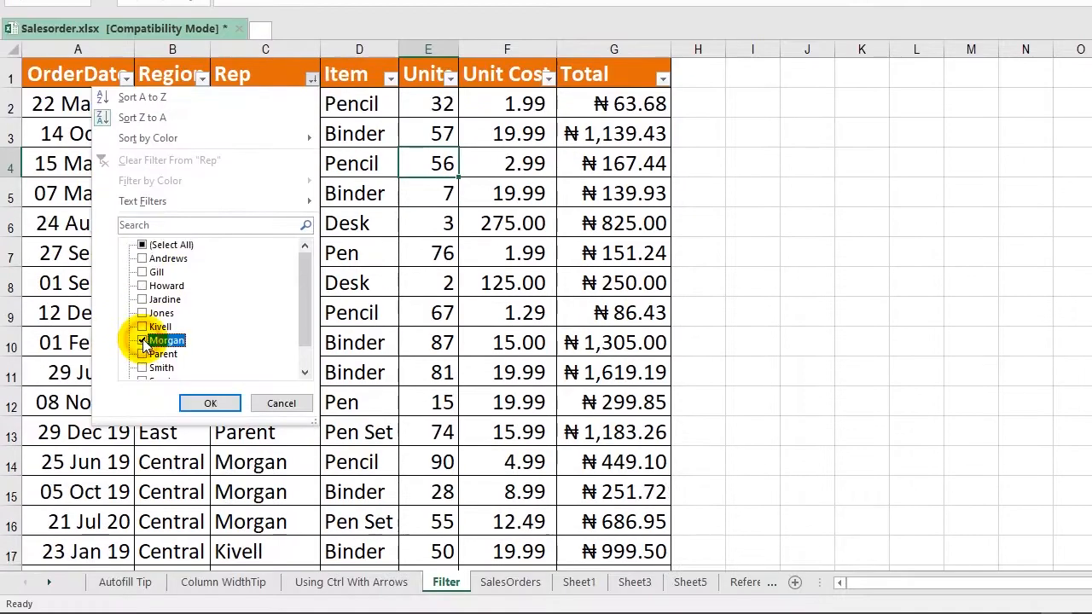
{"action": "left_click", "coordinate": [209, 401]}
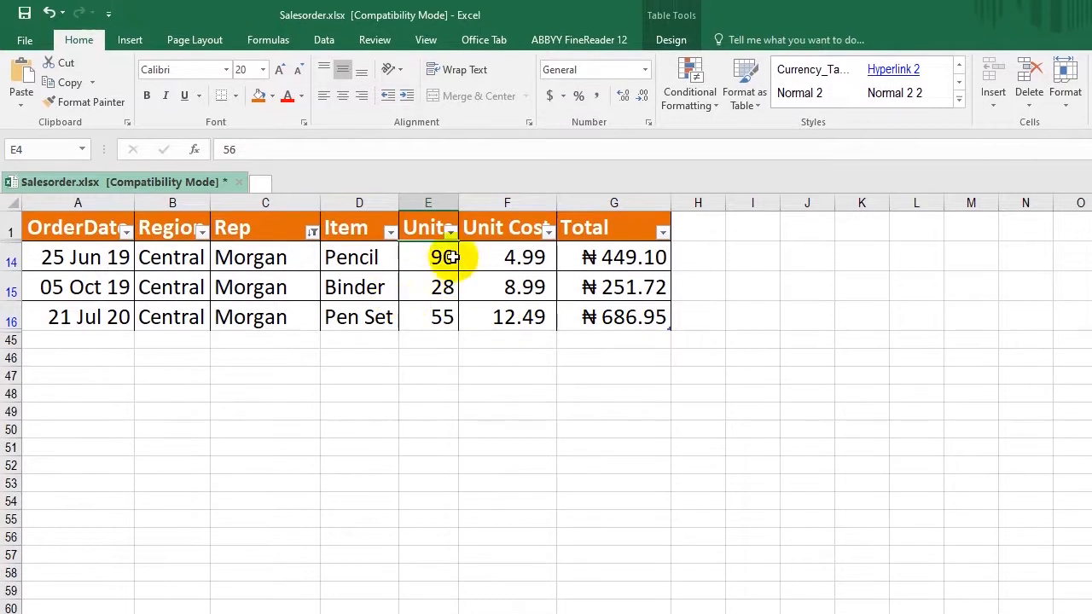
Sort the order table by Units from smallest to largest
{"action": "left_click", "coordinate": [546, 233]}
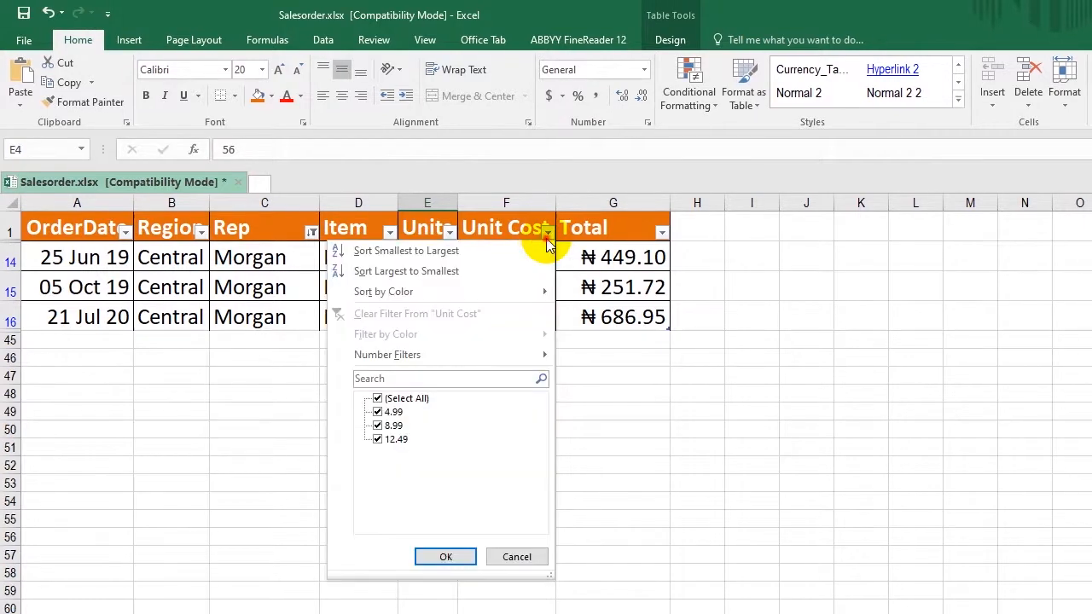
{"action": "left_click", "coordinate": [547, 239]}
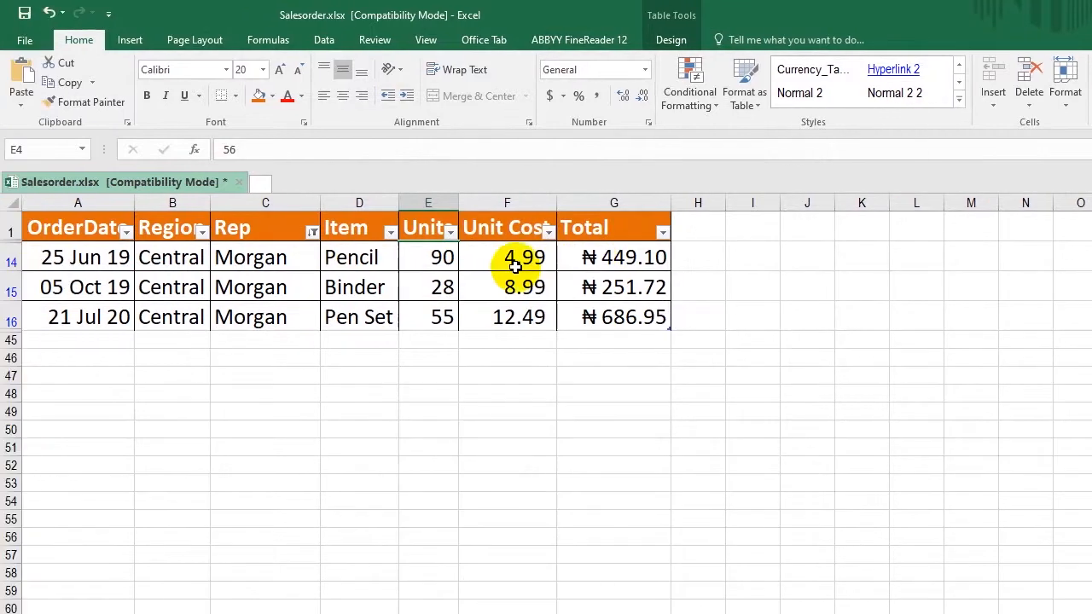
{"action": "left_click", "coordinate": [452, 238]}
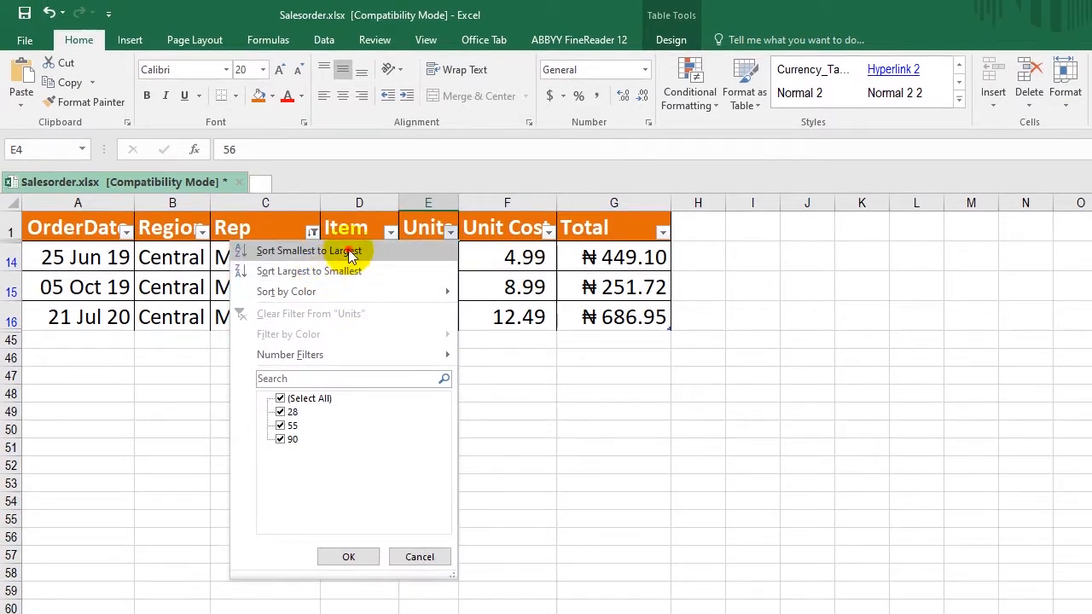
{"action": "left_click", "coordinate": [350, 254]}
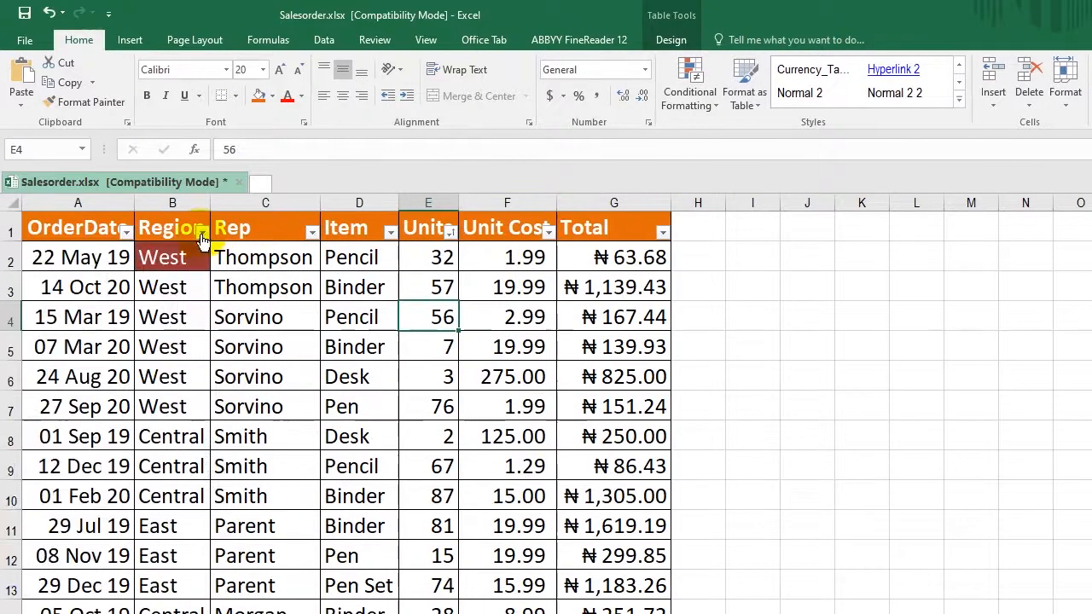
Apply a Region text filter 'Begins With' C so only Central orders remain
{"action": "left_click", "coordinate": [201, 233]}
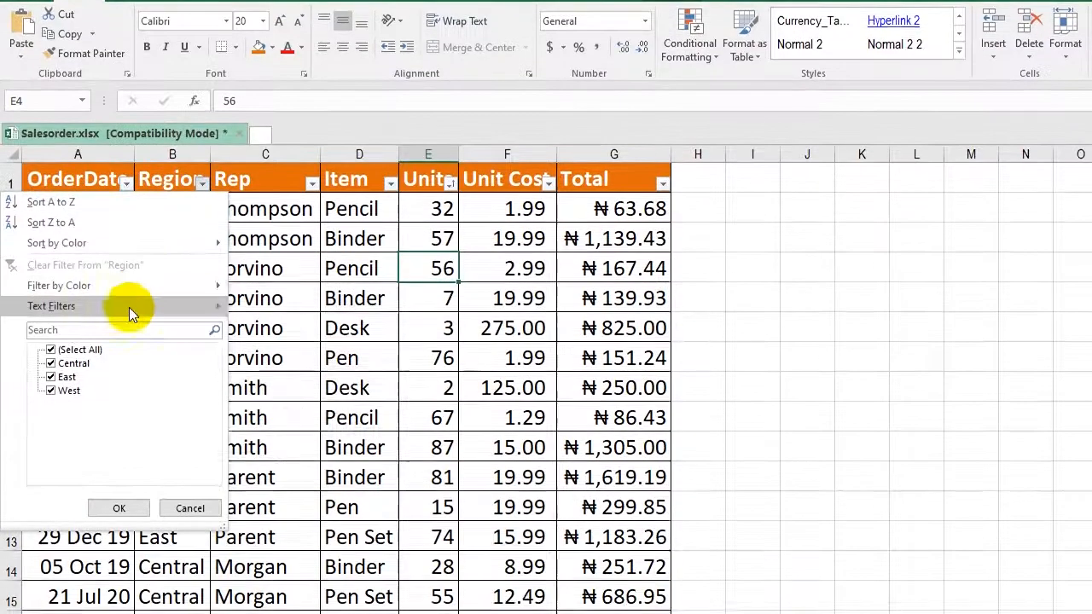
{"action": "mouse_move", "coordinate": [129, 330]}
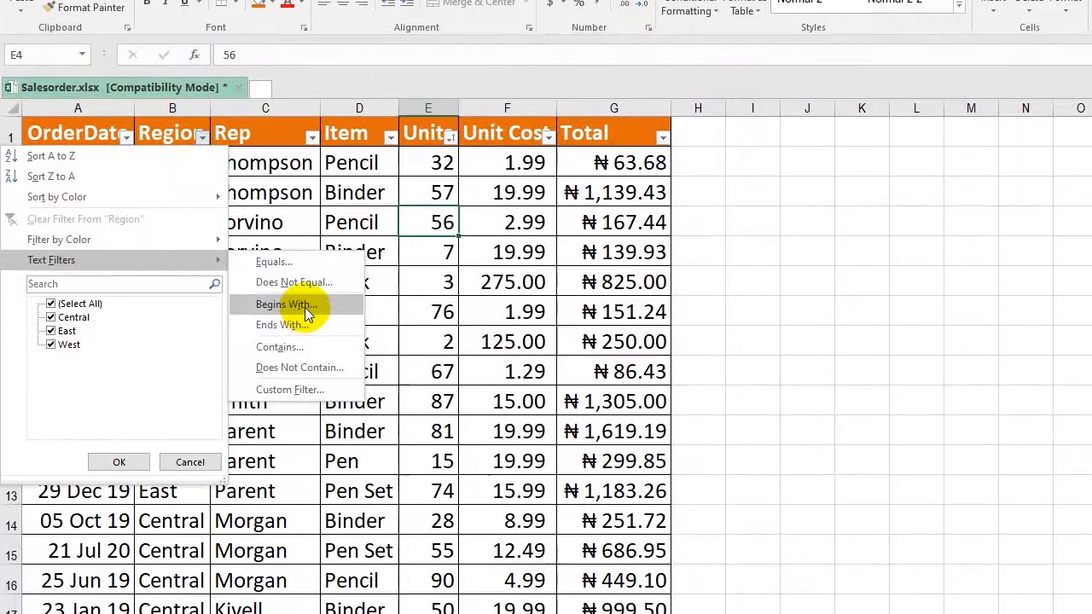
{"action": "left_click", "coordinate": [305, 309]}
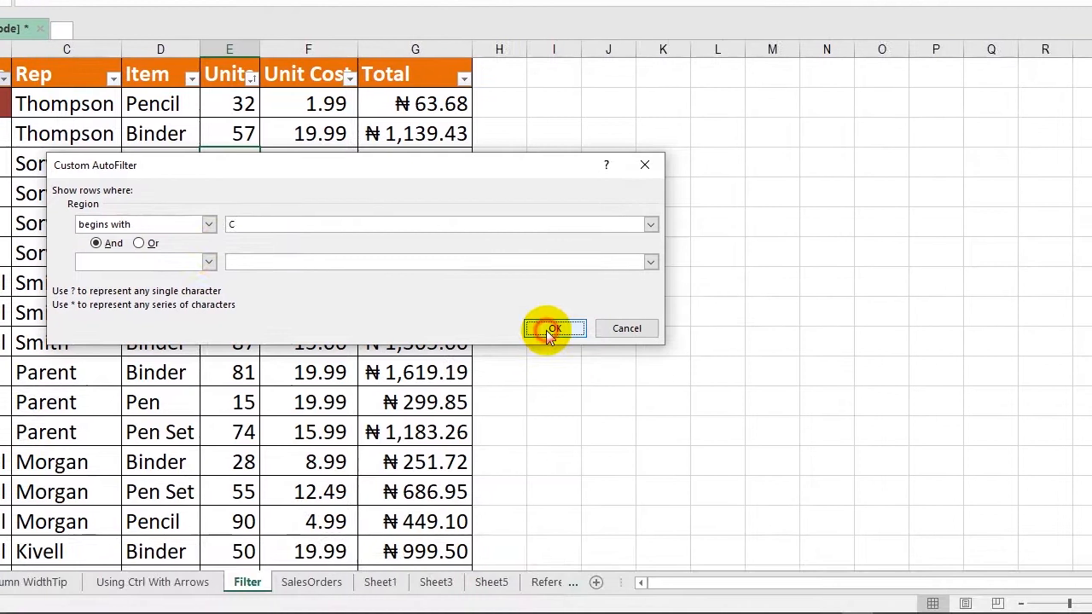
{"action": "left_click", "coordinate": [548, 331]}
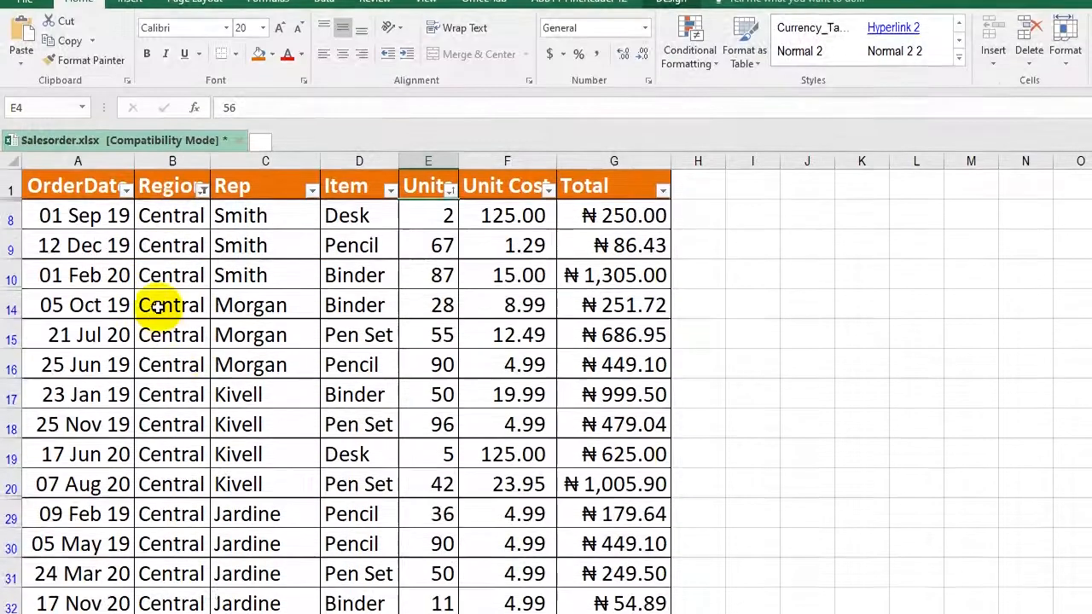
{"action": "scroll", "coordinate": [168, 411], "scroll_direction": "down", "scroll_amount": 5}
{"action": "scroll", "coordinate": [168, 410], "scroll_direction": "up", "scroll_amount": 3}
{"action": "scroll", "coordinate": [168, 309], "scroll_direction": "up", "scroll_amount": 1}
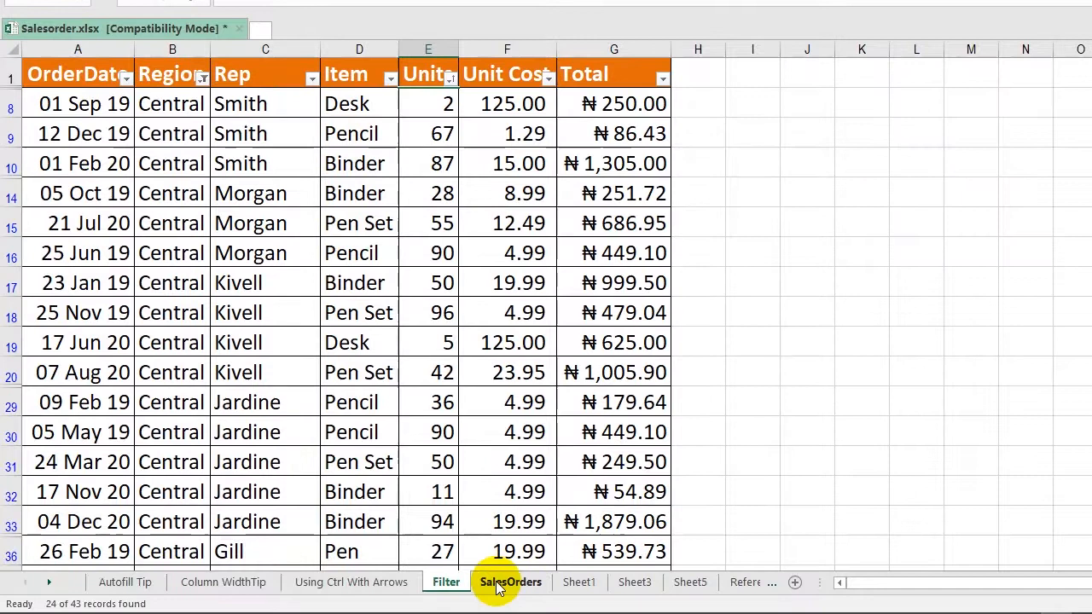
Go to the SalesOrders sheet tab, then switch to another open window
{"action": "left_click", "coordinate": [499, 584]}
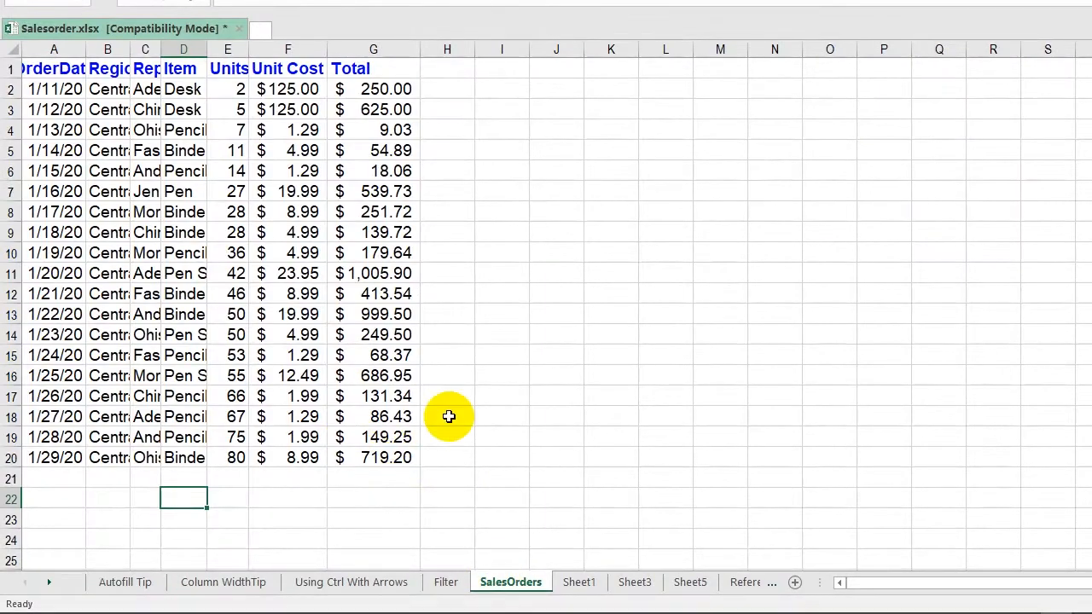
{"action": "key", "text": "alt+Tab"}
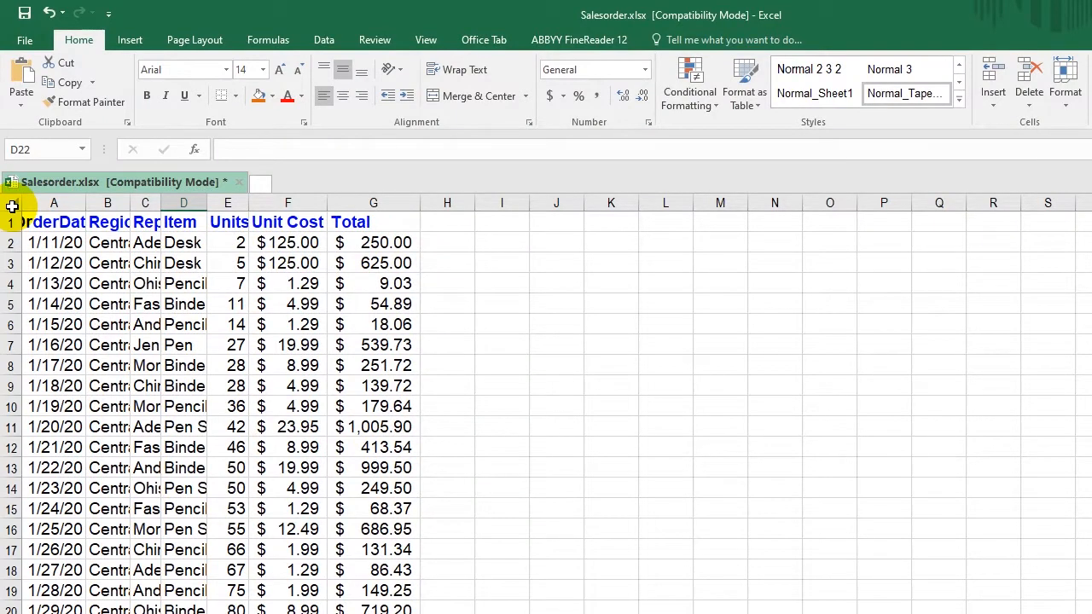
Select the whole SalesOrders sheet and AutoFit all columns so dates, rep names and totals show fully
{"action": "left_click", "coordinate": [12, 206]}
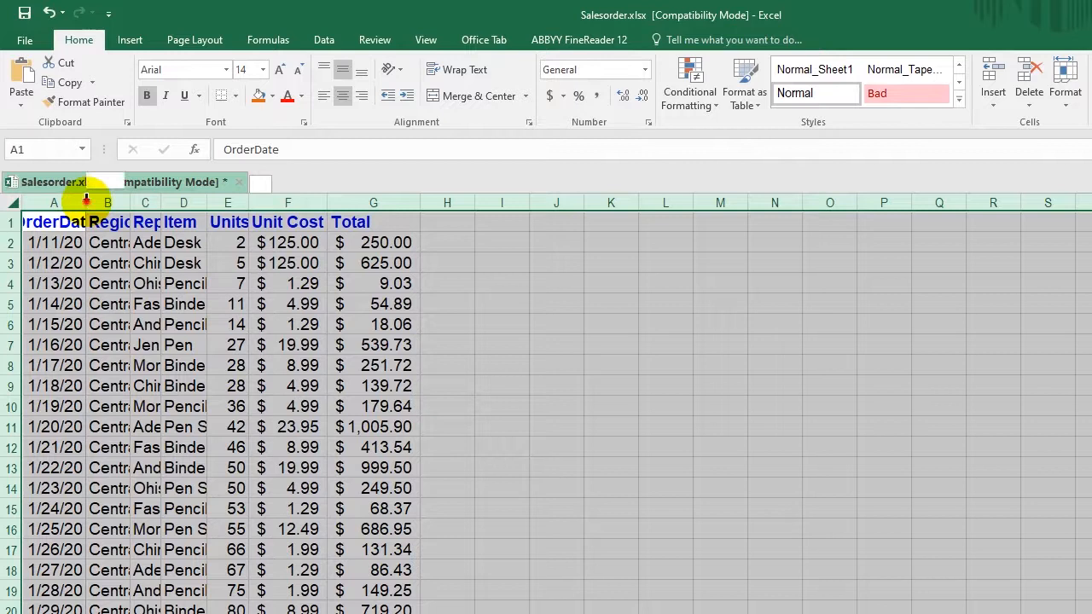
{"action": "double_click", "coordinate": [86, 202]}
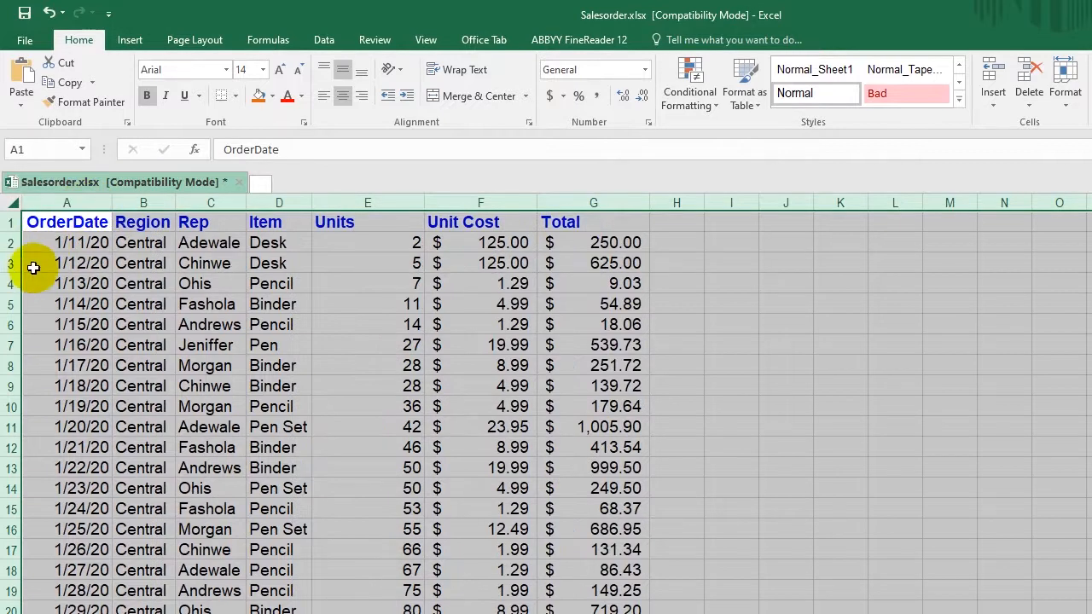
{"action": "left_click", "coordinate": [192, 266]}
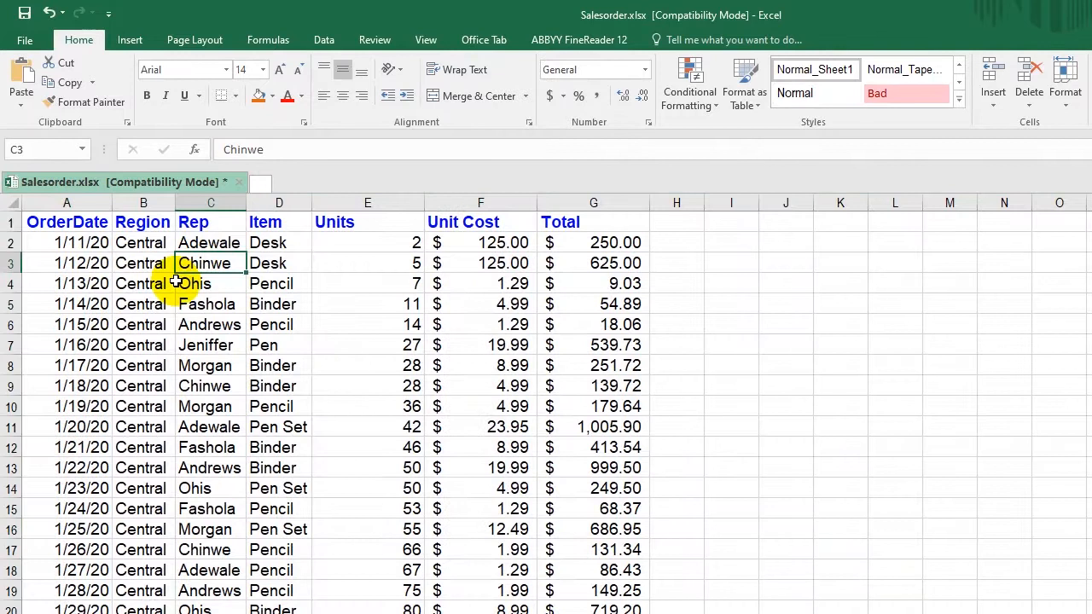
{"action": "key", "text": "ctrl+z"}
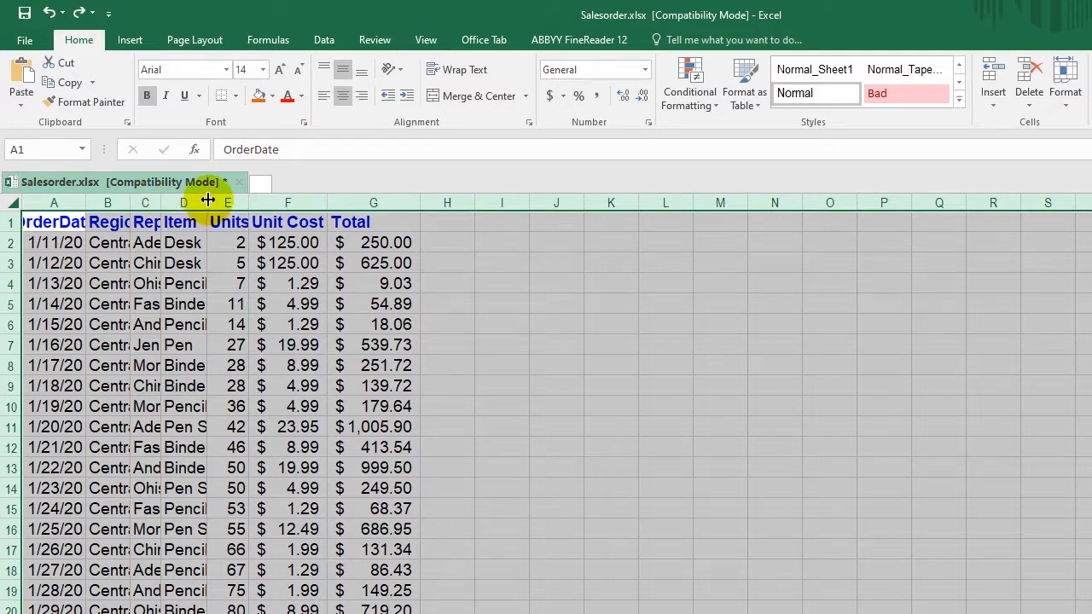
{"action": "left_click_drag", "start_coordinate": [207, 199], "coordinate": [209, 199]}
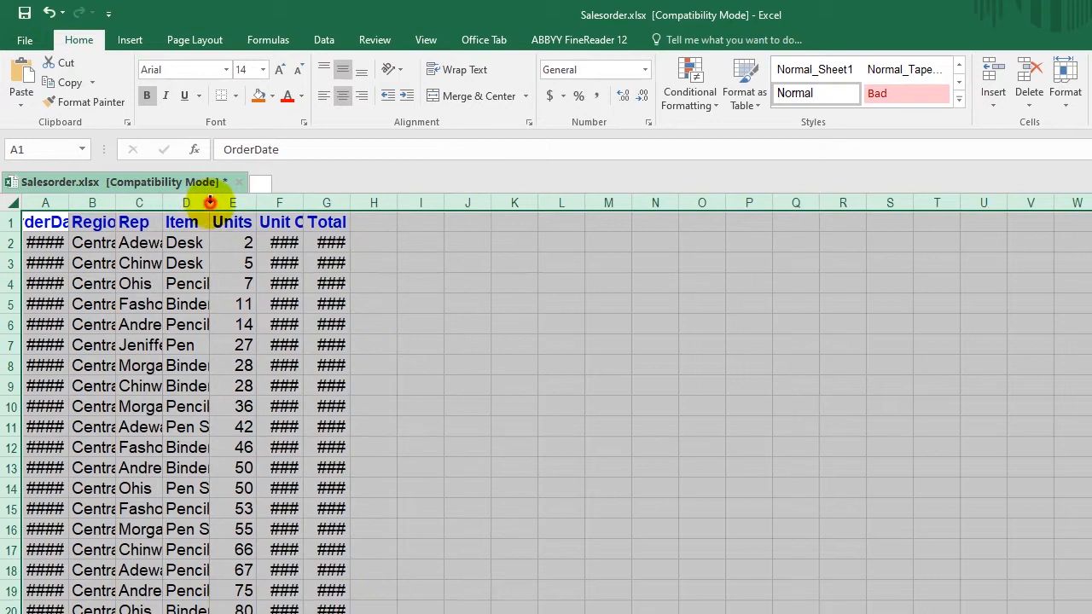
{"action": "double_click", "coordinate": [207, 203]}
{"action": "left_click", "coordinate": [239, 304]}
{"action": "left_click", "coordinate": [467, 408]}
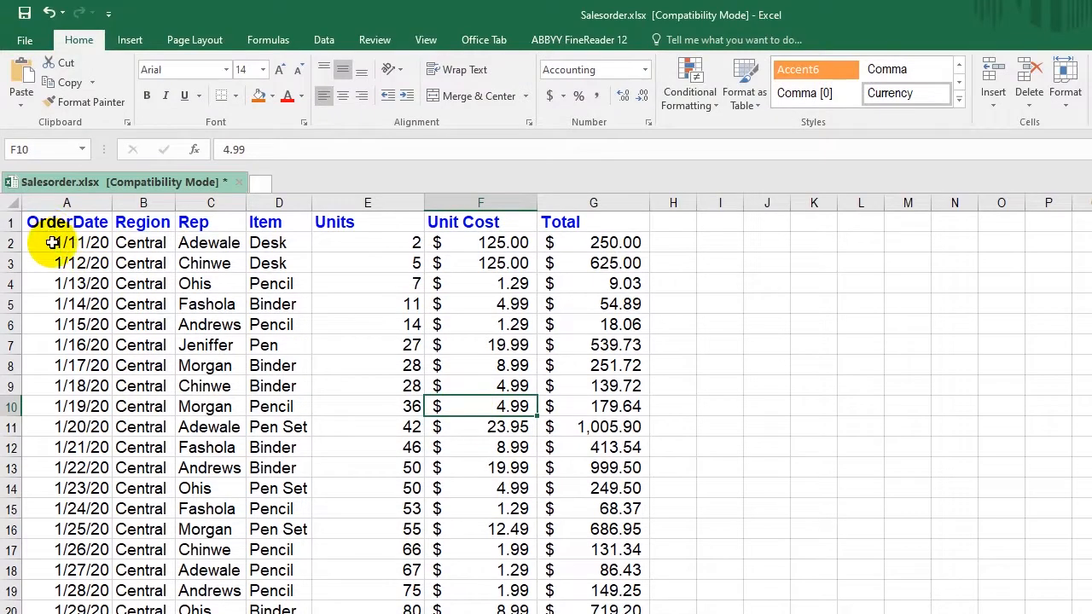
Select D2:G20 and preview Quick Analysis color scales on the Units, Unit Cost and Total columns
{"action": "left_click", "coordinate": [52, 150]}
{"action": "left_click_drag", "start_coordinate": [175, 263], "coordinate": [605, 613]}
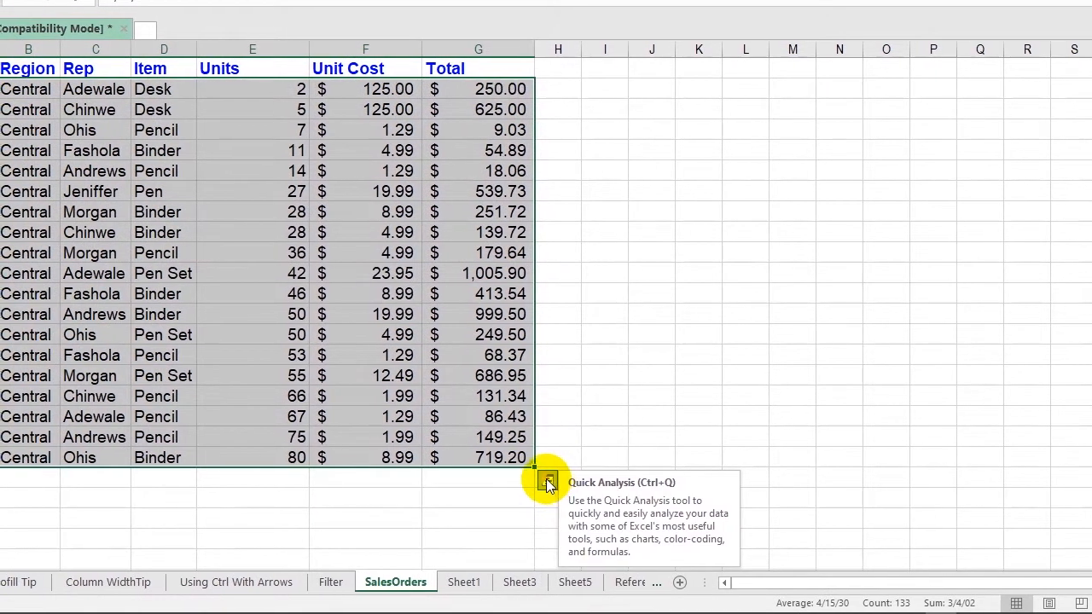
{"action": "left_click", "coordinate": [547, 483]}
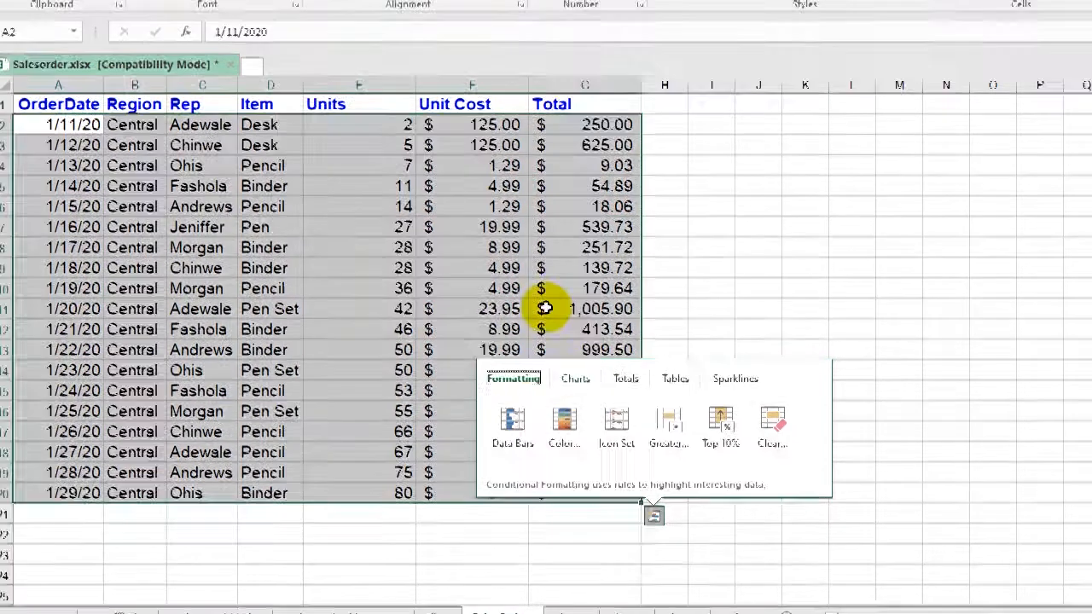
{"action": "left_click", "coordinate": [508, 191]}
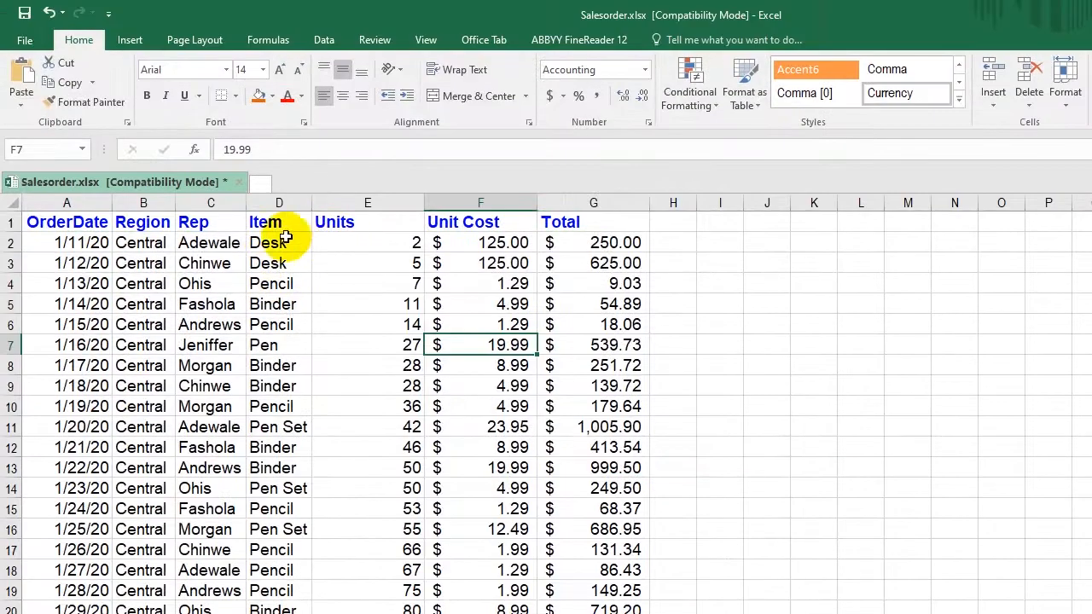
{"action": "left_click_drag", "start_coordinate": [269, 245], "coordinate": [594, 613]}
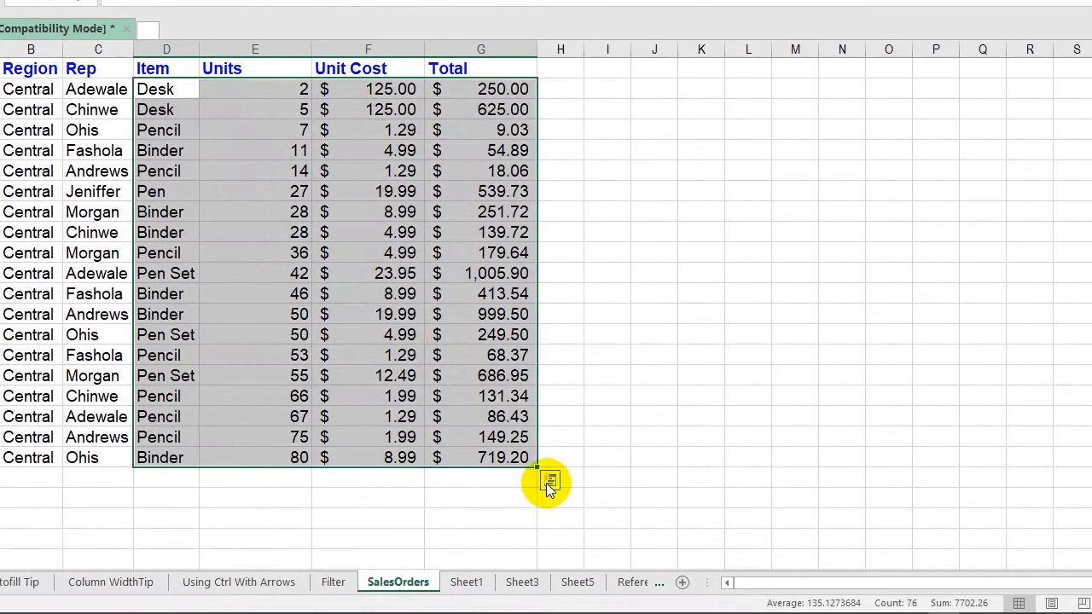
{"action": "left_click", "coordinate": [616, 480]}
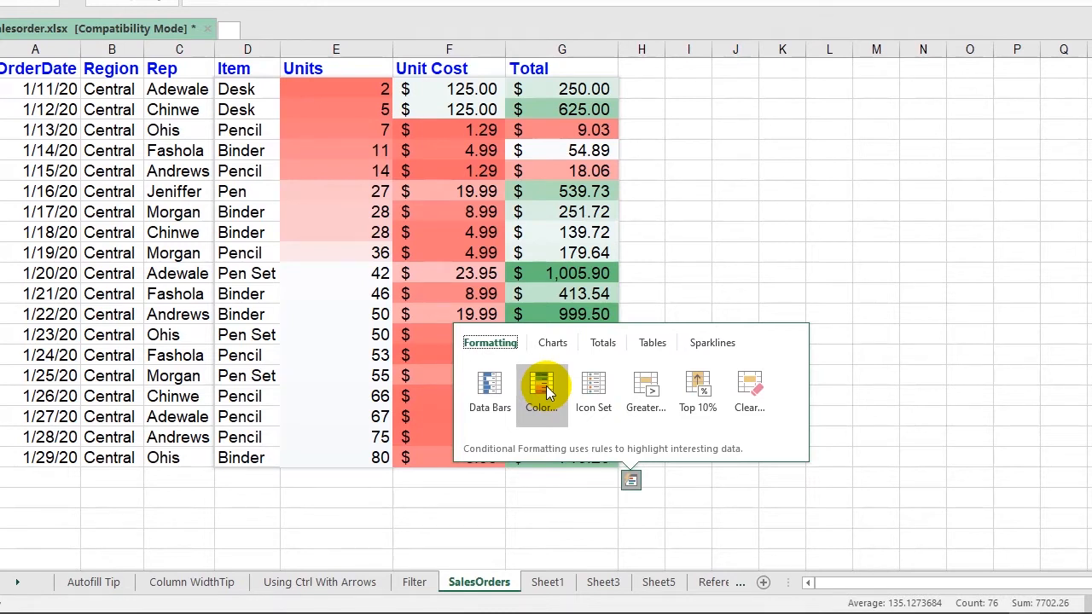
{"action": "mouse_move", "coordinate": [598, 392]}
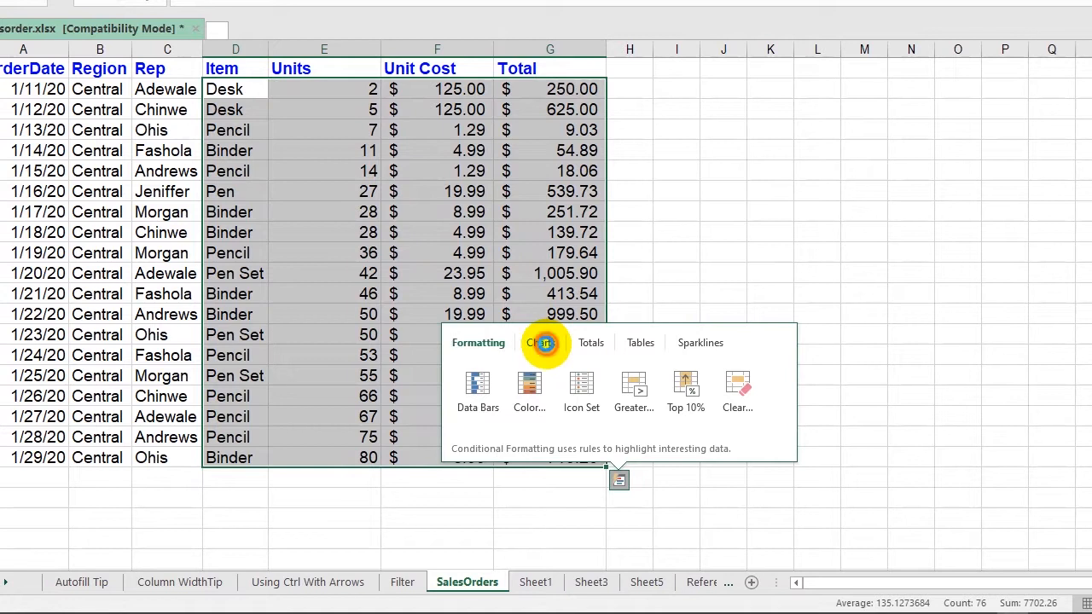
Preview the Quick Analysis Charts and Totals options, then dismiss the gallery unapplied
{"action": "left_click", "coordinate": [544, 346]}
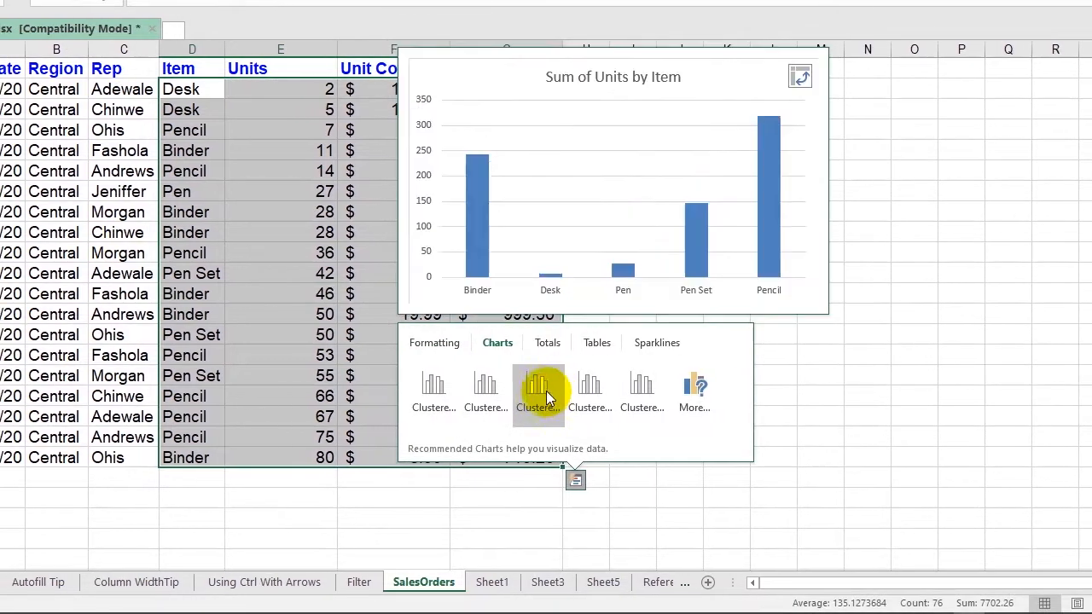
{"action": "left_click", "coordinate": [540, 346]}
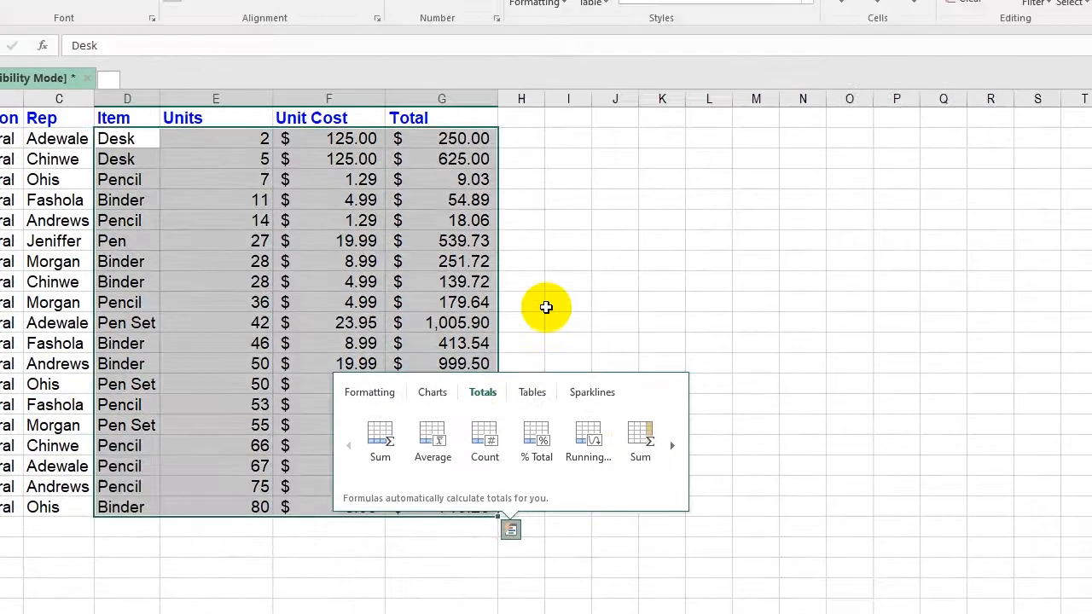
{"action": "left_click", "coordinate": [546, 307]}
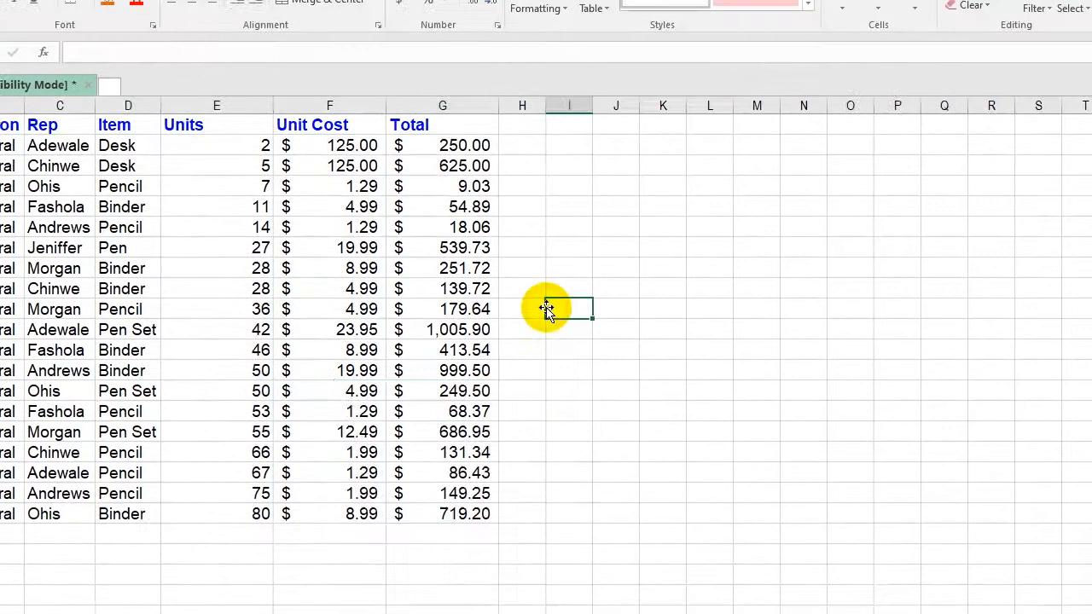